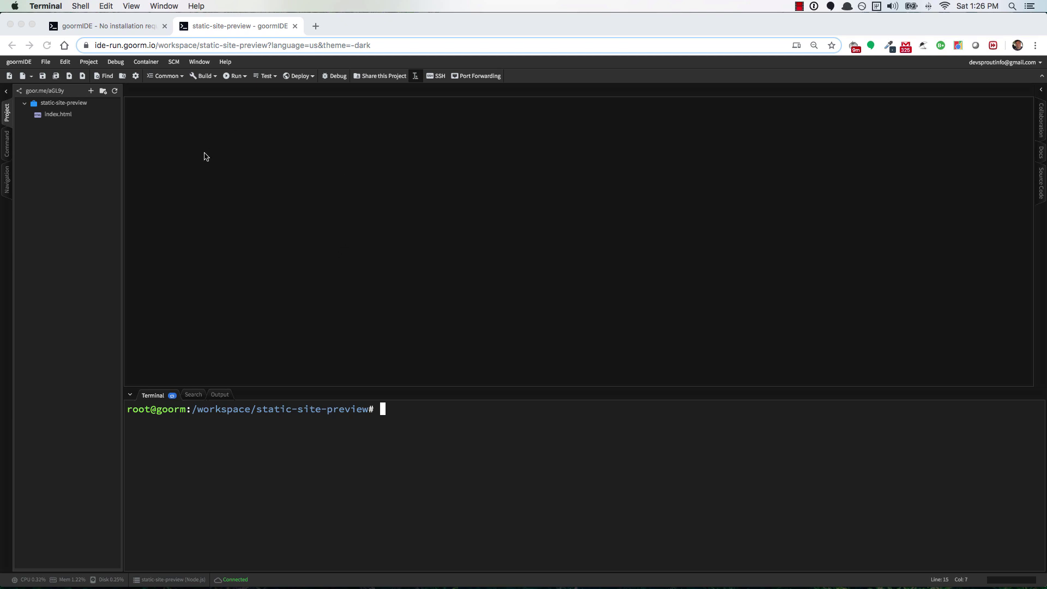
- Look over the workspace address and the static-site-preview folder menu, leaving both unchanged
left_click(366, 45)
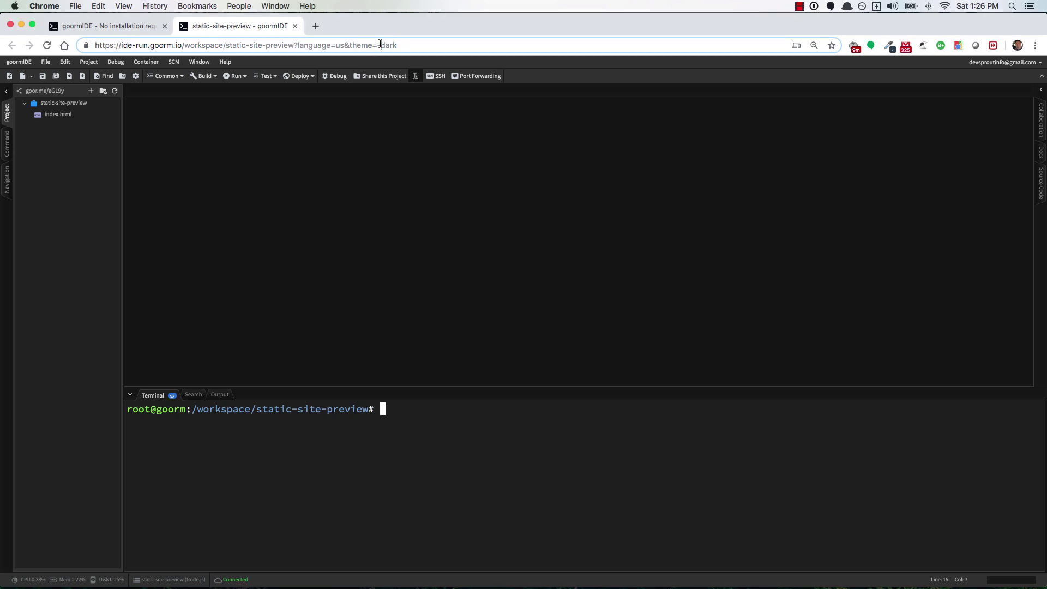
left_click_drag(400, 45, 377, 45)
left_click(401, 390)
type("-")
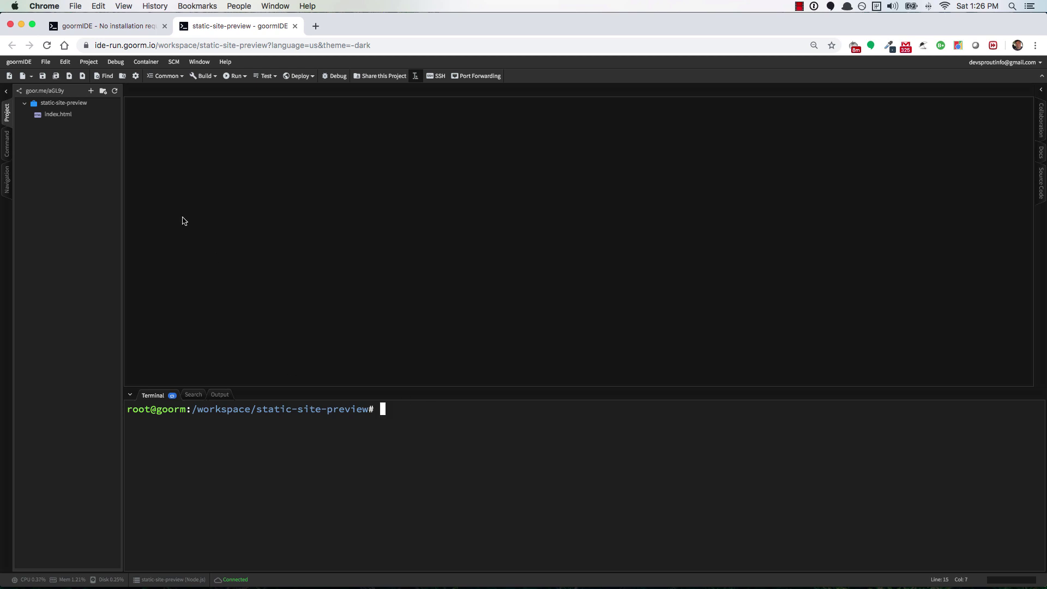
right_click(53, 104)
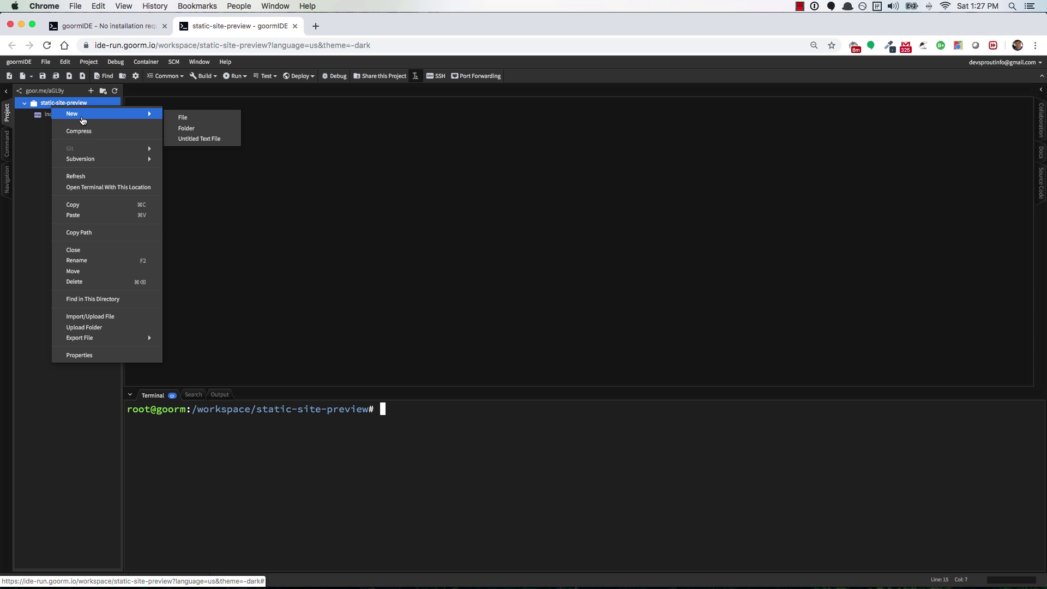
mouse_move(73, 114)
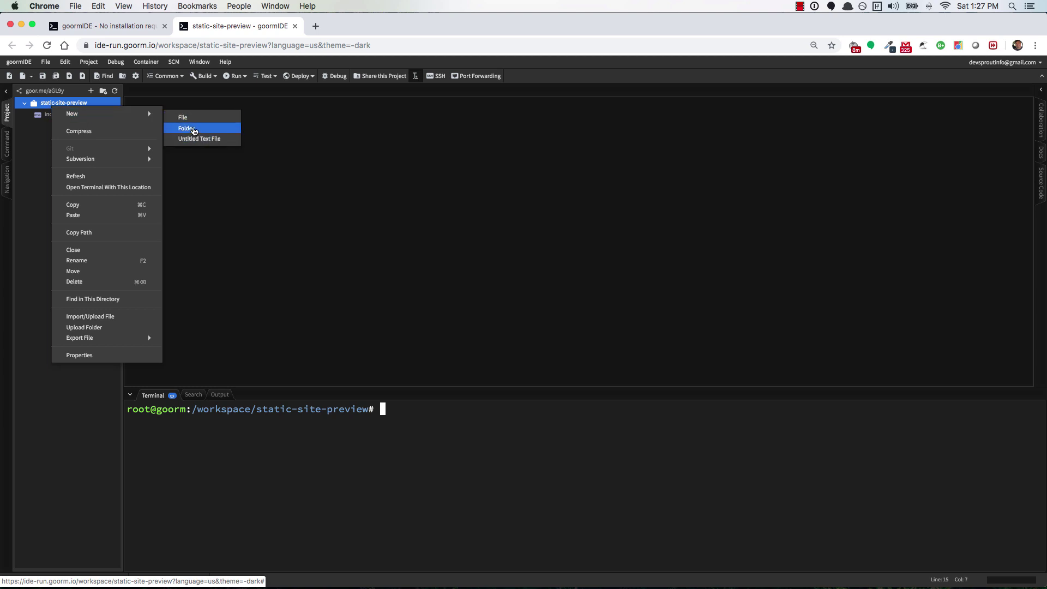
left_click(228, 200)
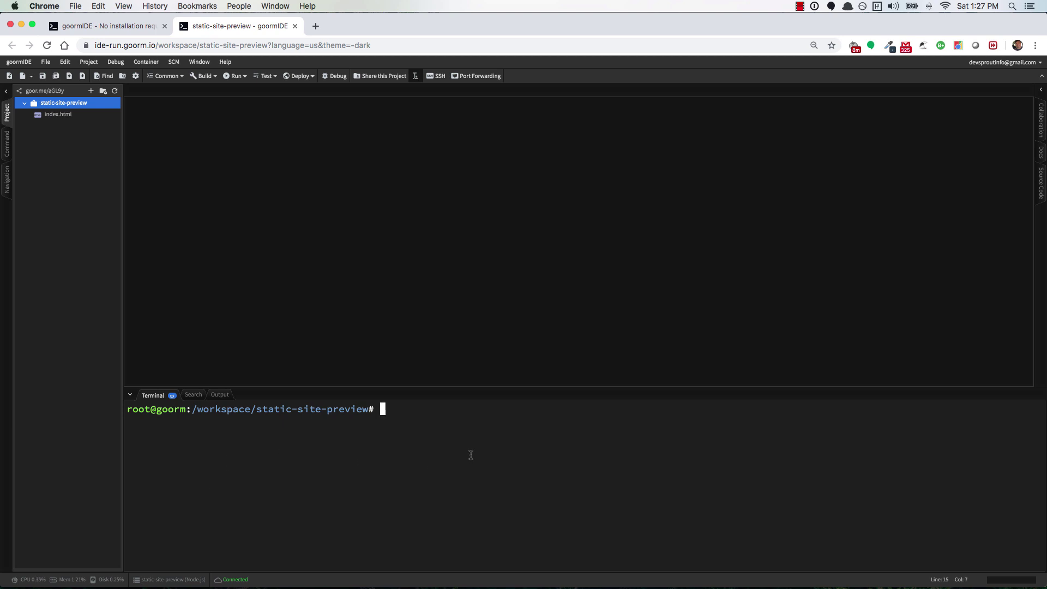
type("pwd")
- Run pwd, enlarge the terminal text and panel, then clear and refresh the terminal
key("Return")
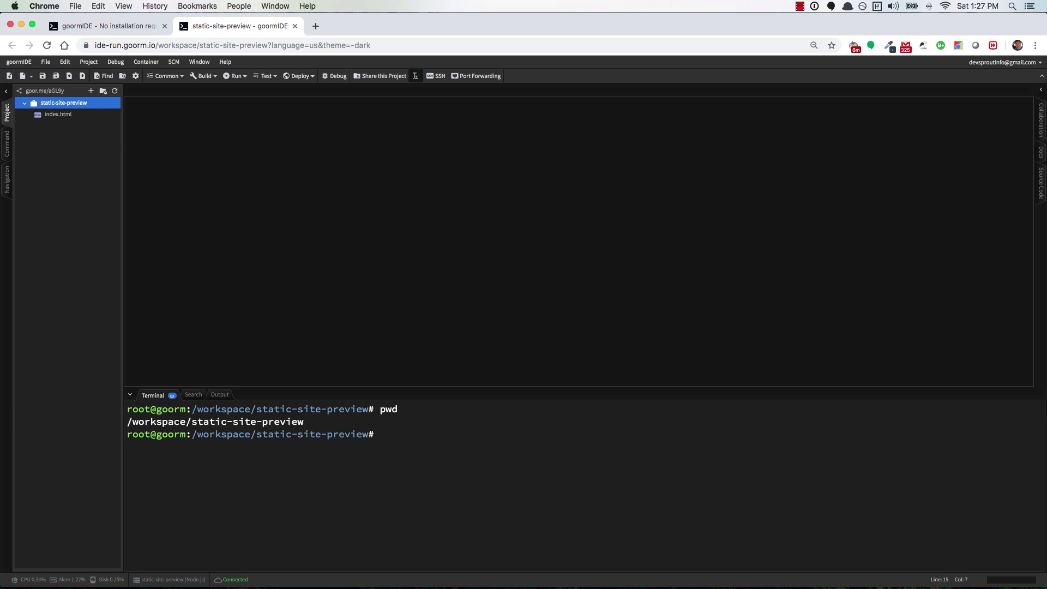
key("ctrl+plus")
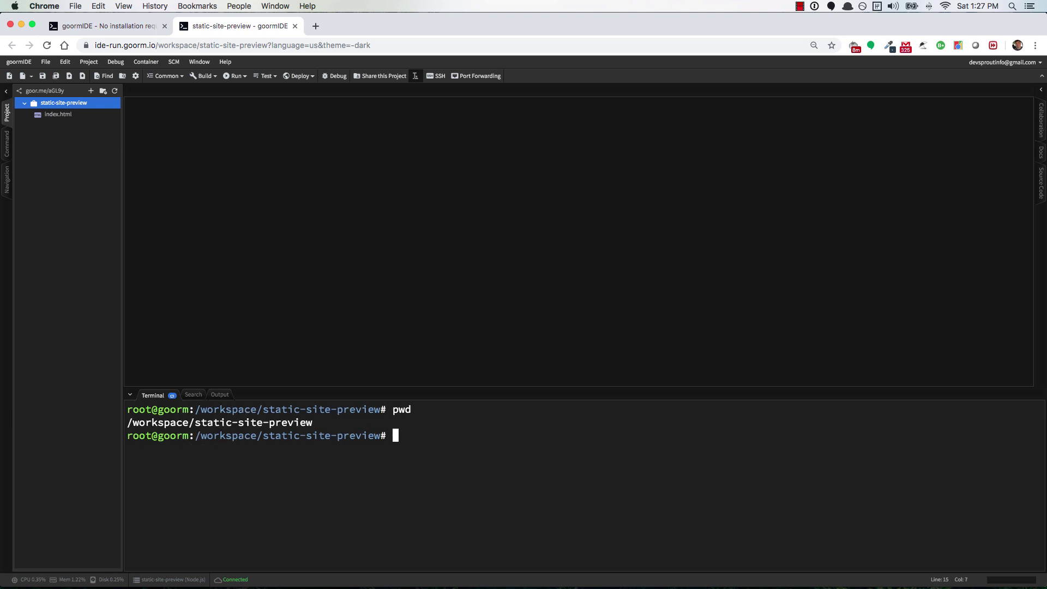
key("ctrl+plus")
key("ctrl+plus")
key("ctrl+plus")
key("ctrl+plus")
key("ctrl+plus")
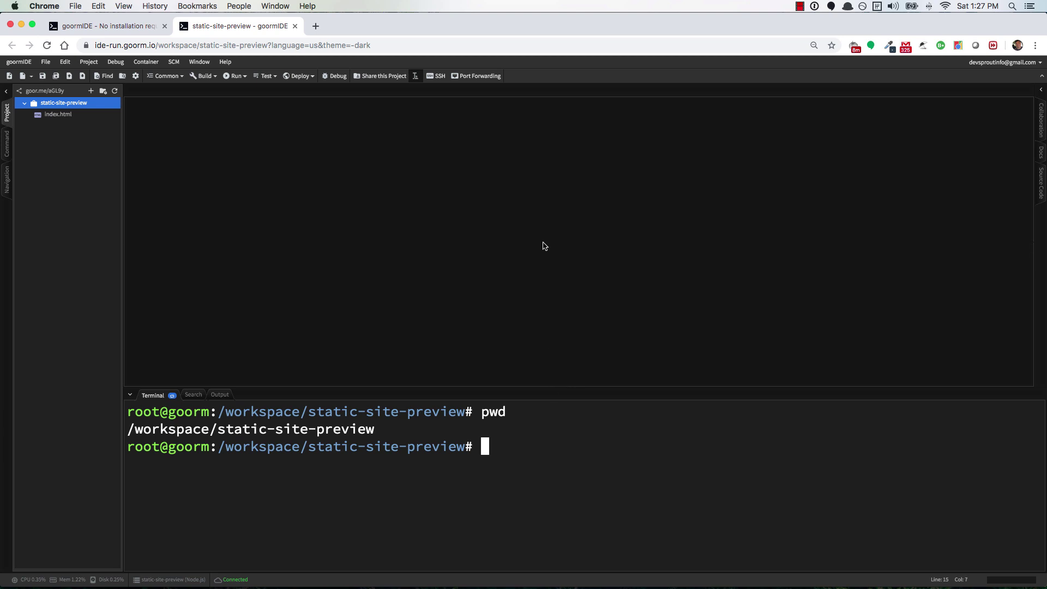
left_click_drag(554, 386, 546, 245)
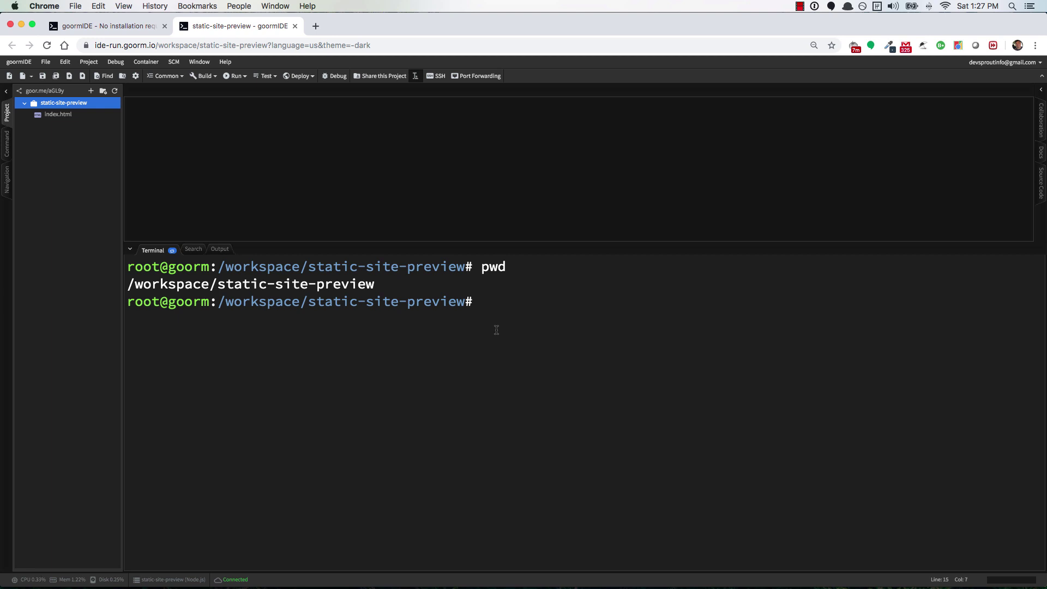
key("ctrl+l")
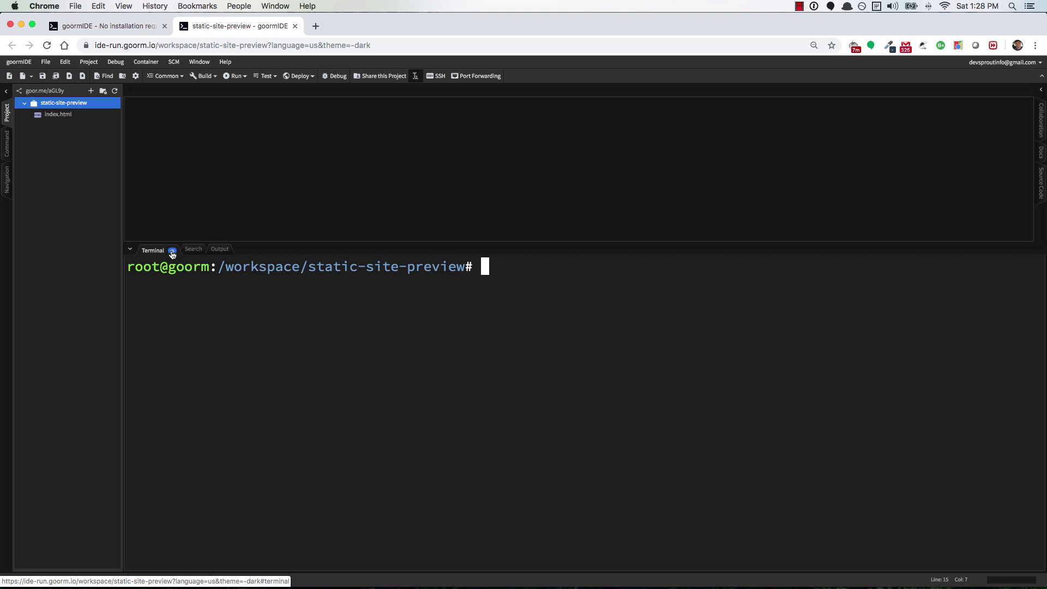
left_click(172, 252)
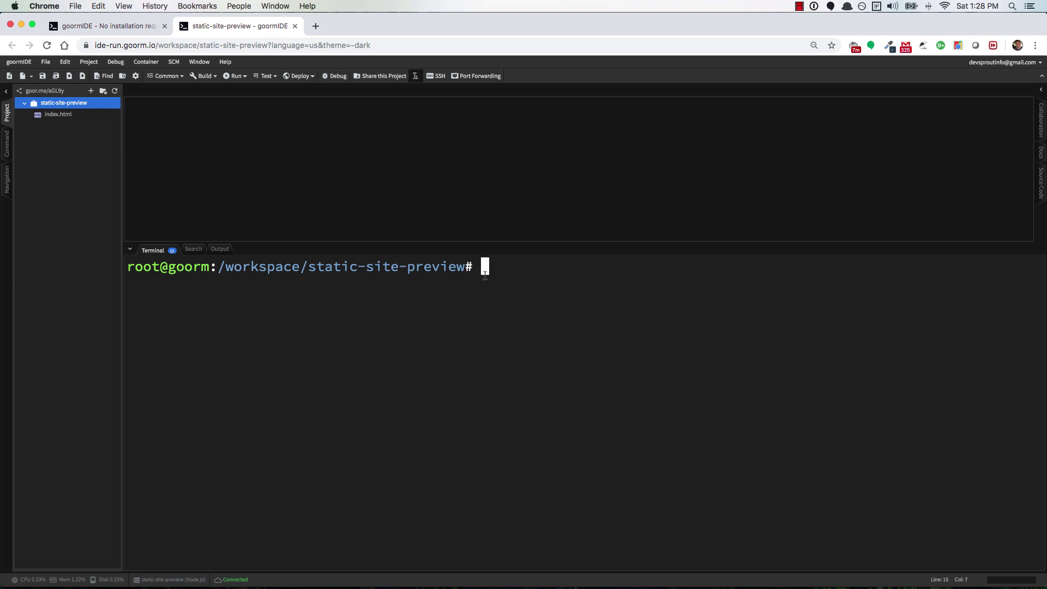
type("ls")
- List the folder with ls and ls -a, showing only goorm.manifest and index.html
key("Return")
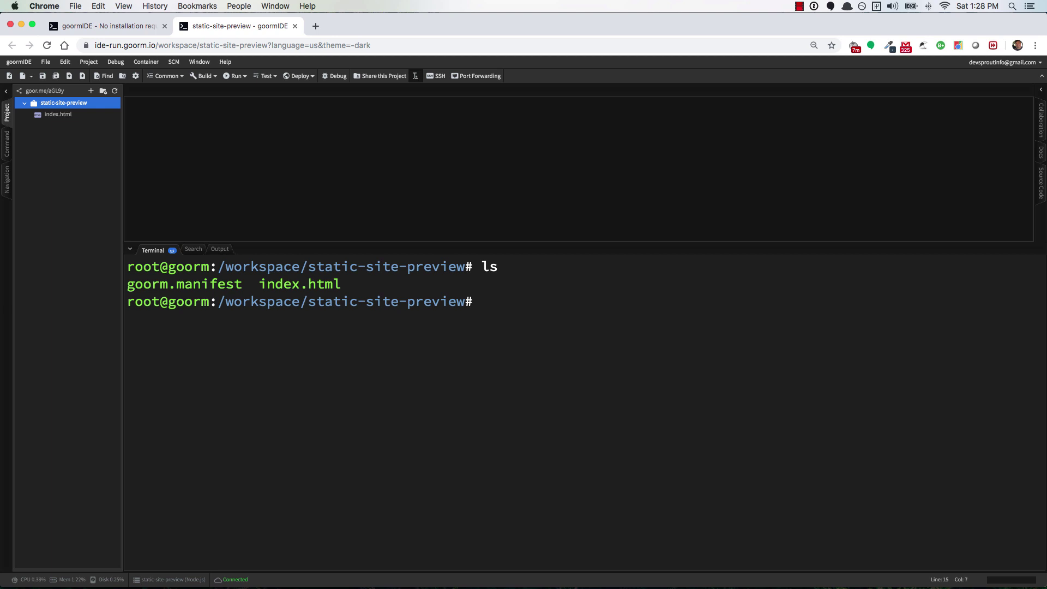
type("ls -")
type("a")
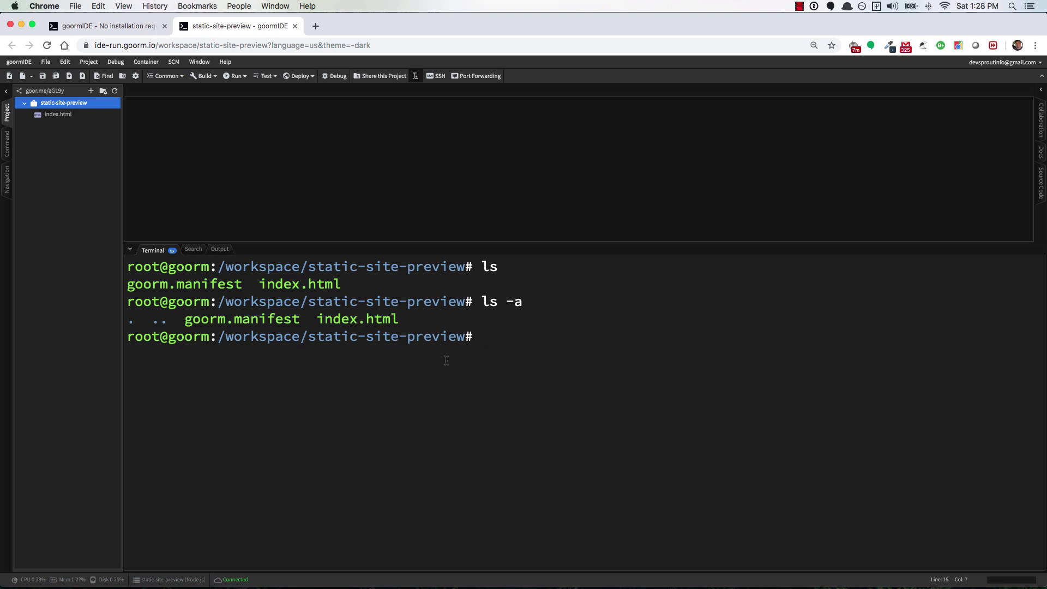
type("ls")
key("Return")
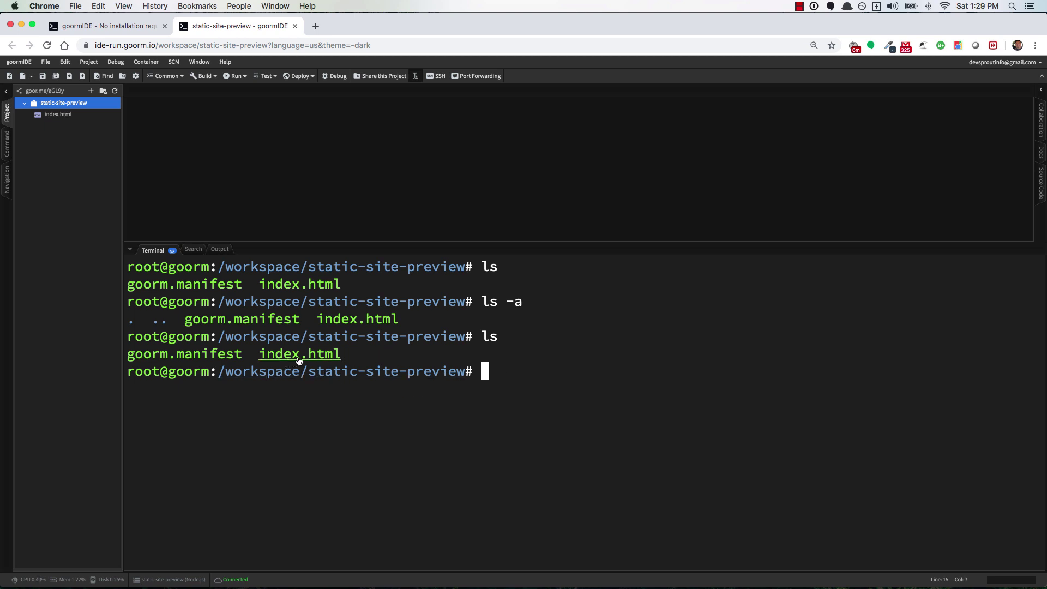
- Open index.html in the editor, print it with cat, and clear the terminal
left_click(57, 114)
double_click(59, 115)
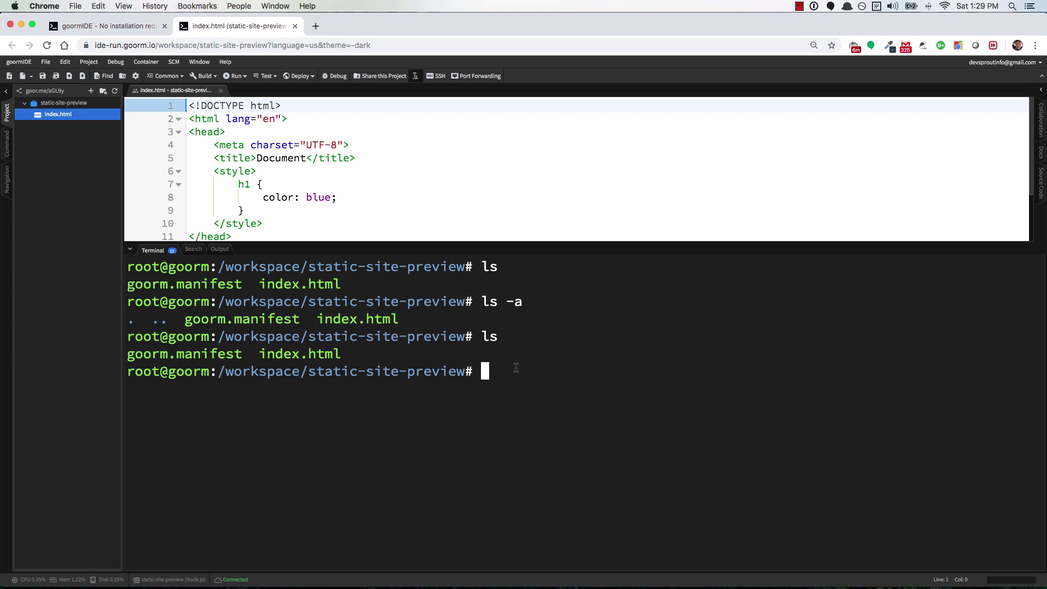
type("cat")
type(" ind")
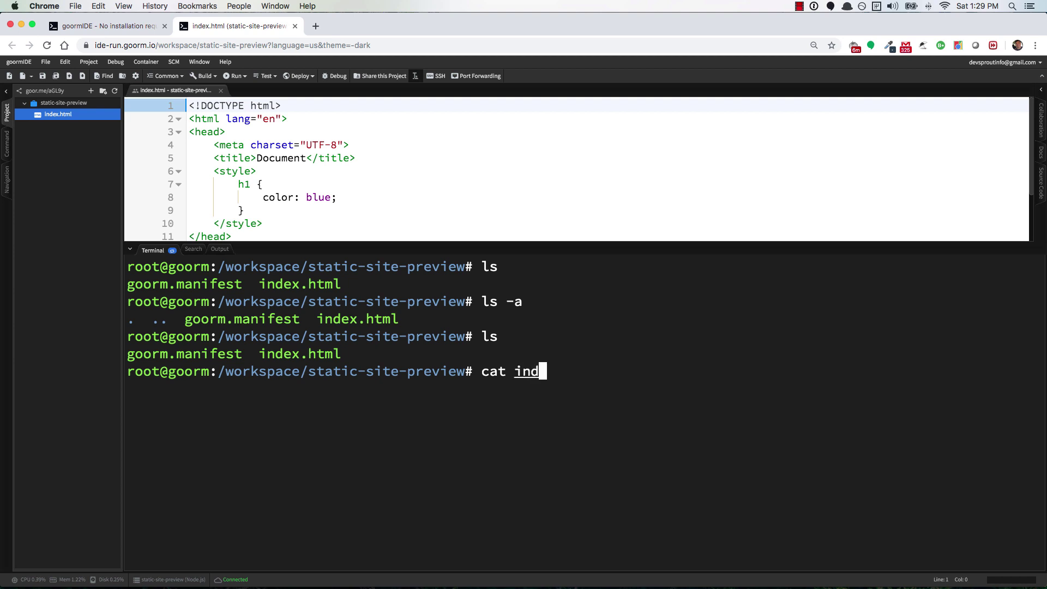
type("ex.html")
key("Return")
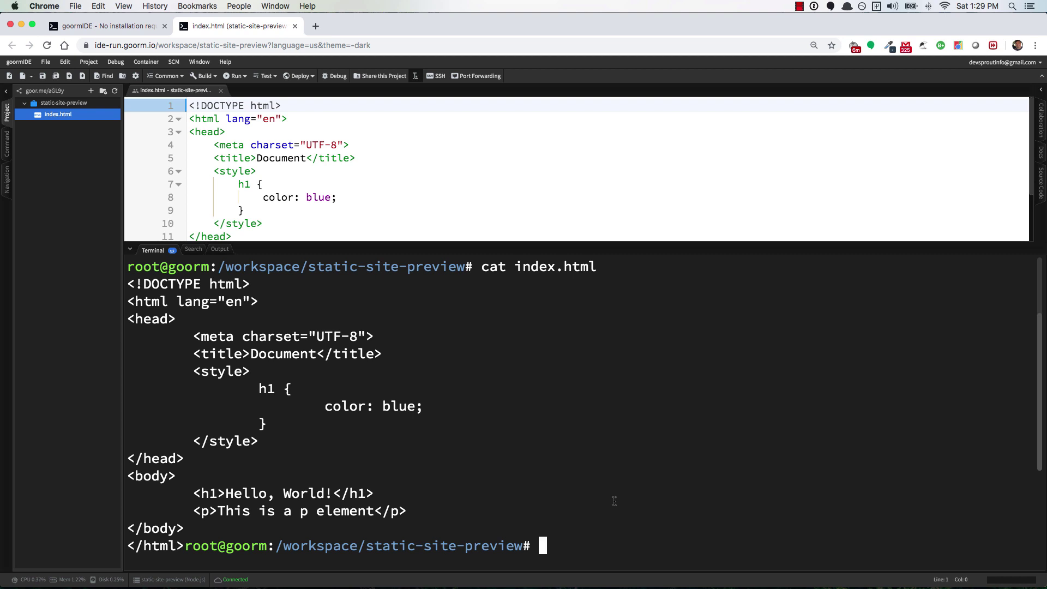
key("ctrl+l")
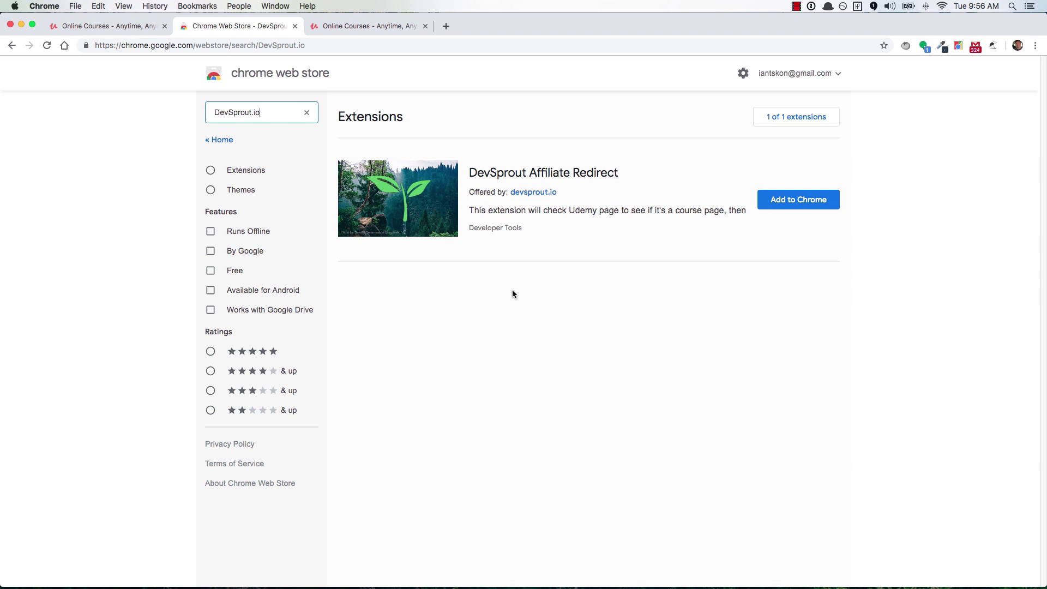
- Install DevSprout Affiliate Redirect and open Udemy's Learn Advanced C++ Programming course page
left_click(798, 200)
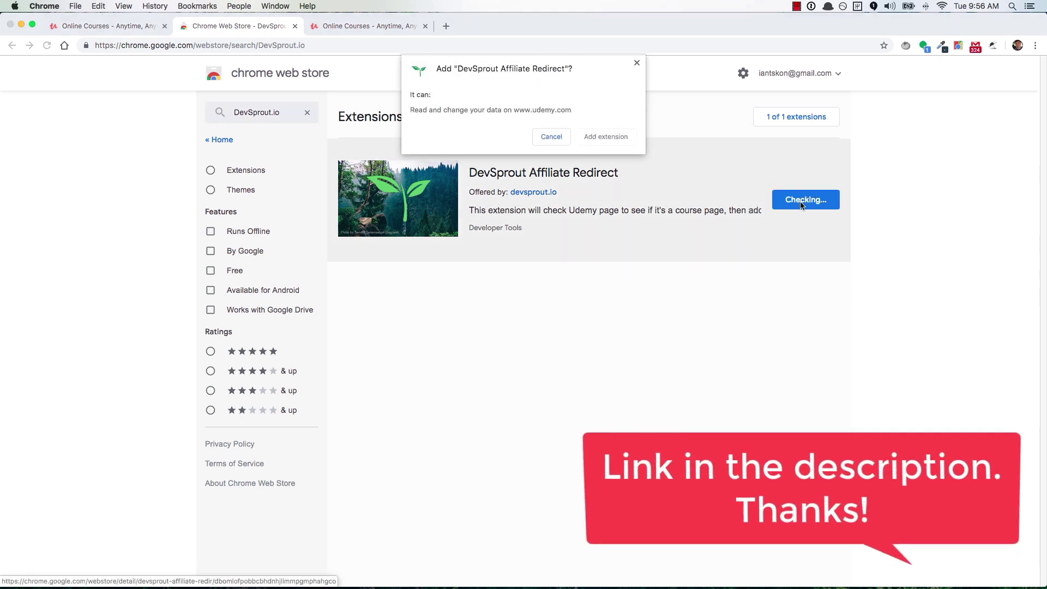
left_click(605, 136)
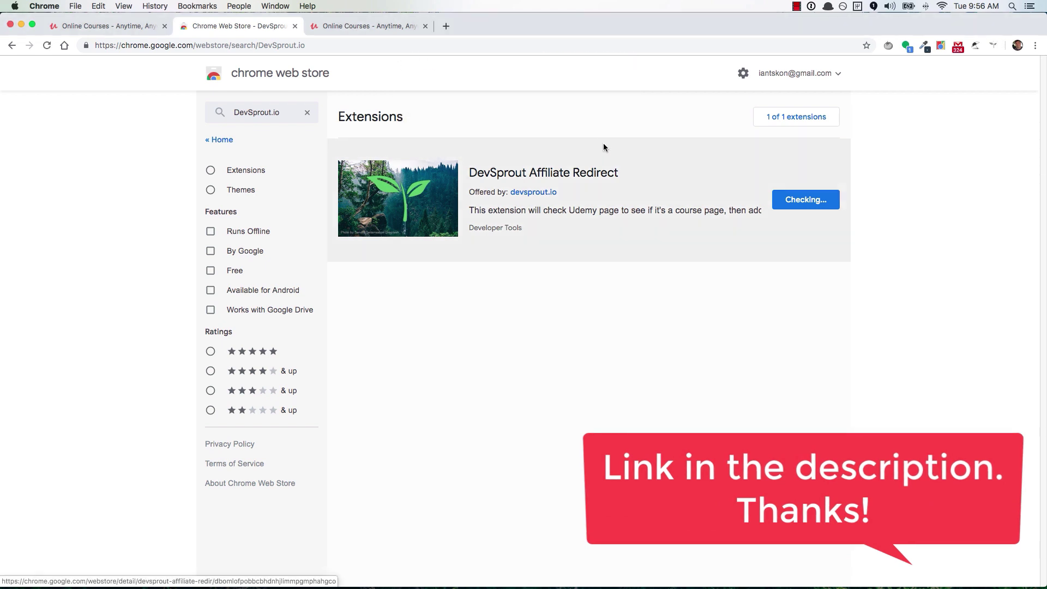
left_click(370, 27)
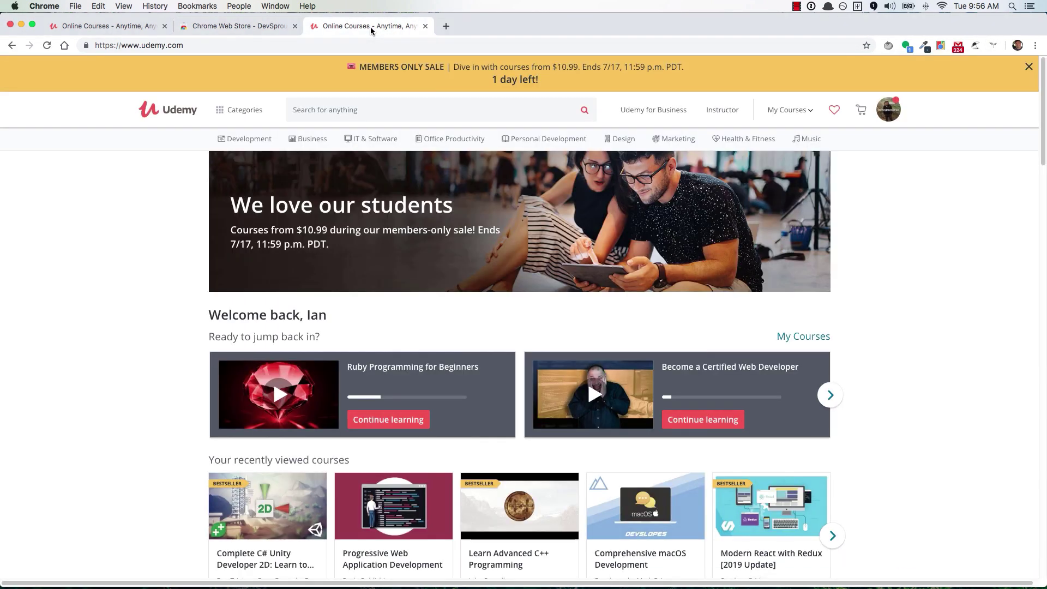
mouse_move(518, 512)
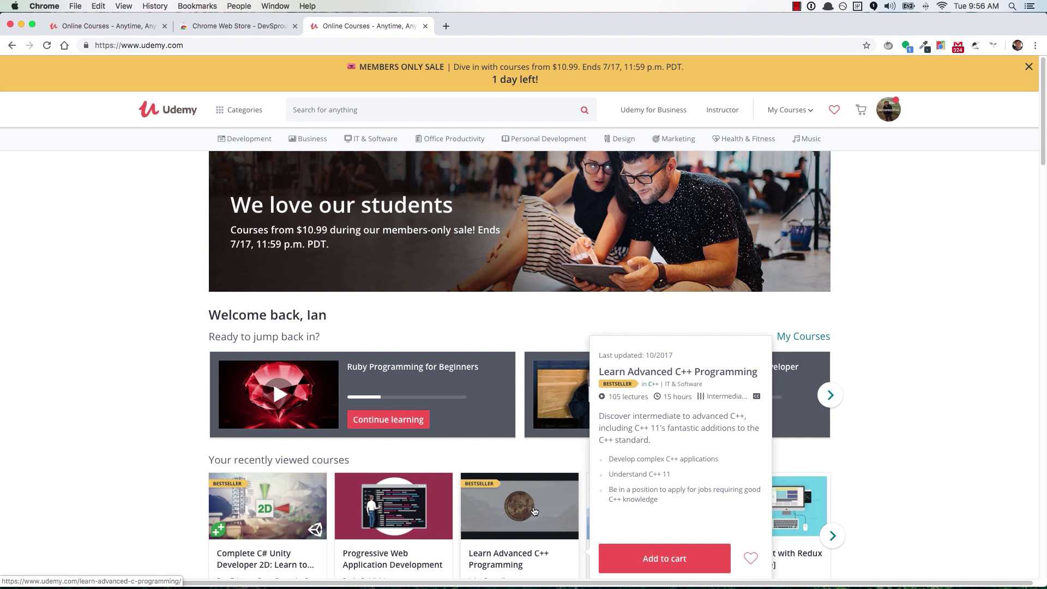
left_click(533, 512)
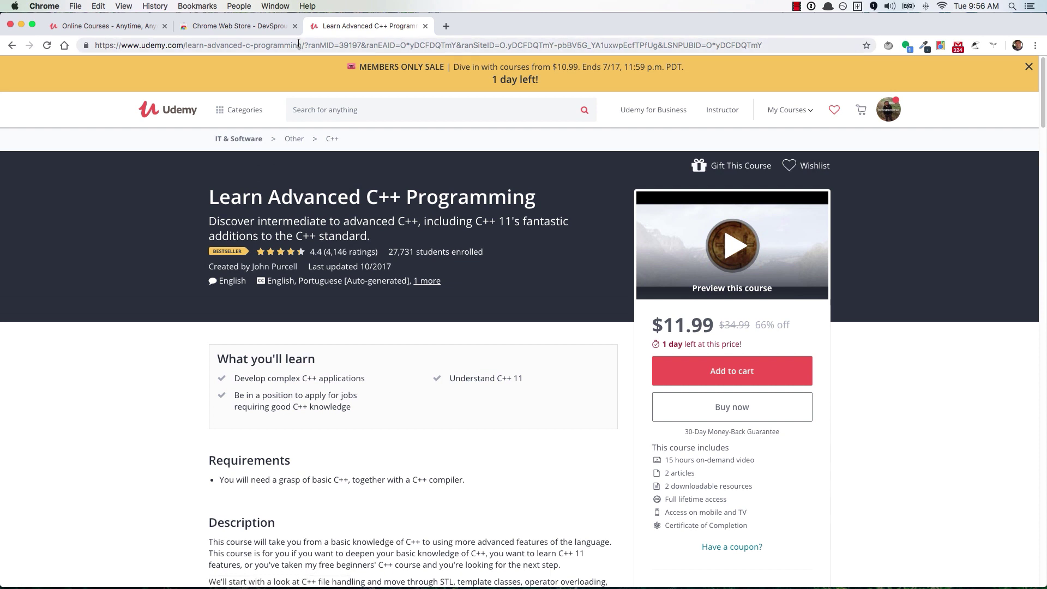
left_click_drag(300, 46, 715, 24)
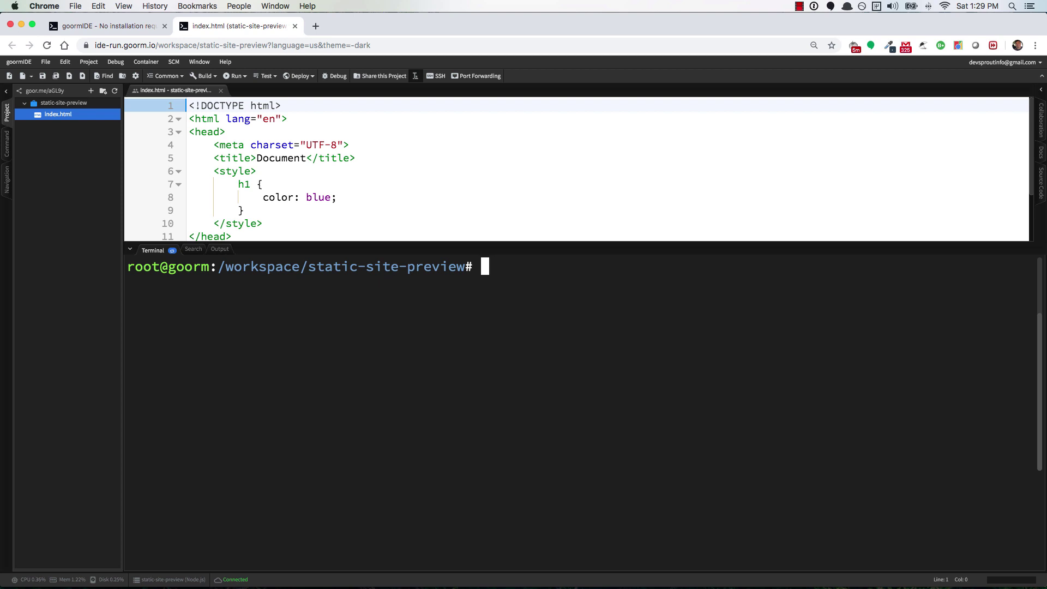
type("tou")
type("ch")
type(" about")
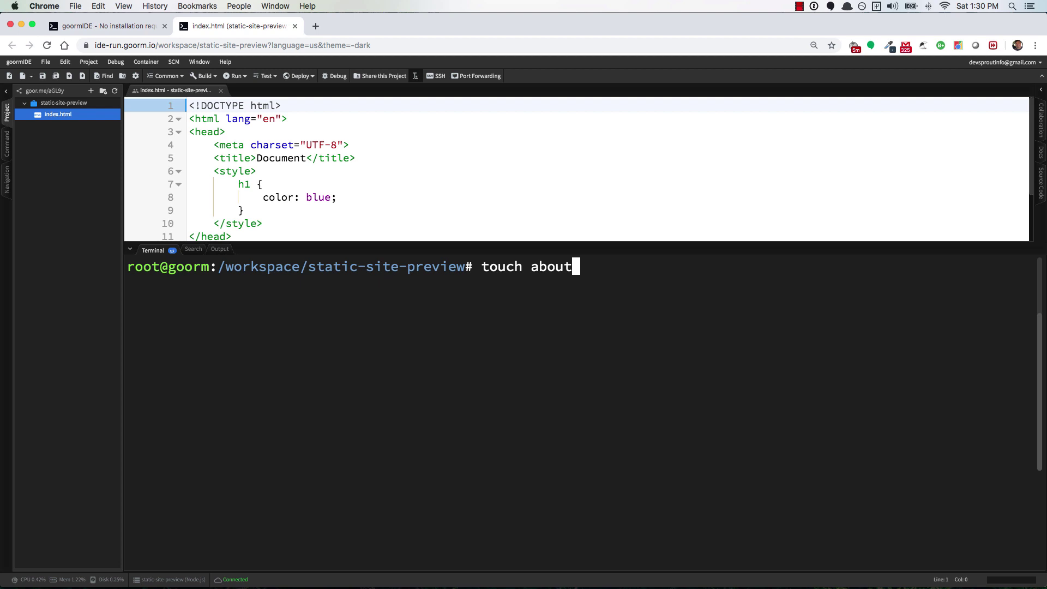
type(".html")
- Create the empty about.html from the terminal and open it in the editor
key("Return")
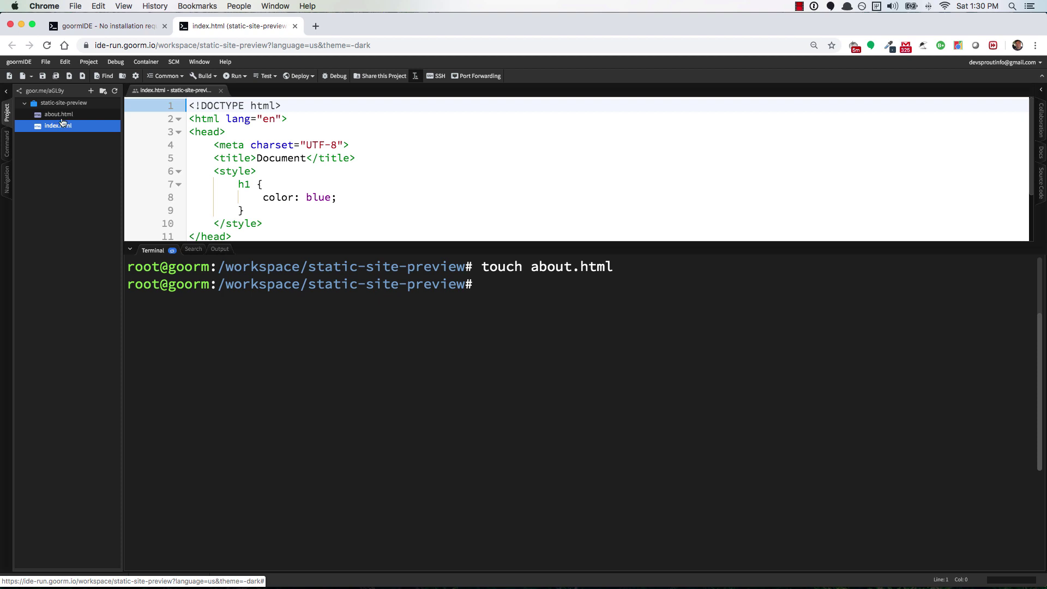
double_click(57, 115)
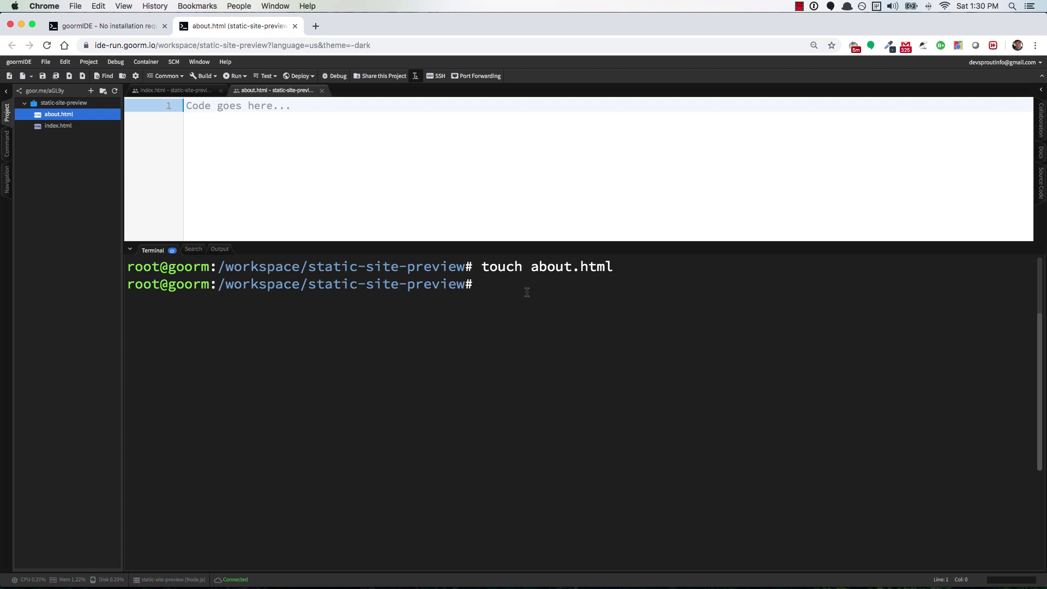
type("echo")
type(" \"")
type("<h1>")
type("Hello, world!")
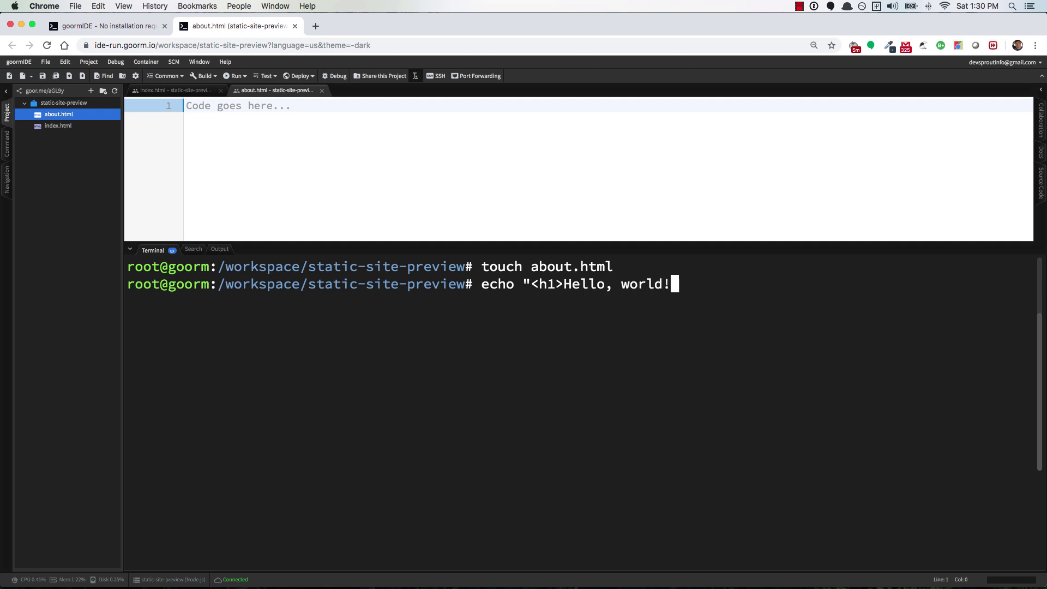
type("</h1>")
type("\"")
type(" >")
type(" about.html")
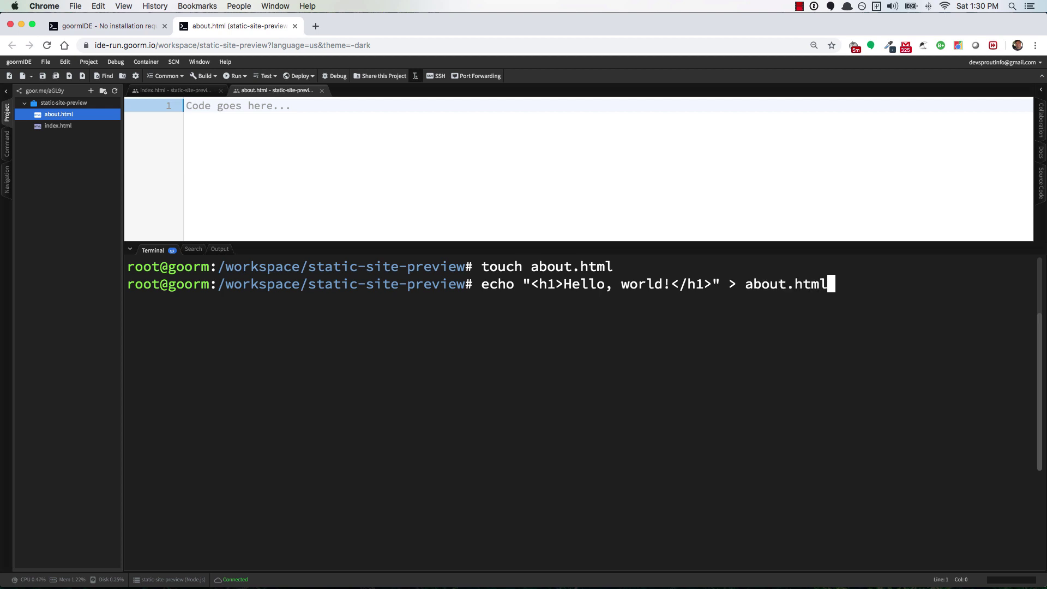
- Run the echo writing a Hello, world! heading to about.html, which fails with event-not-found
key("Return")
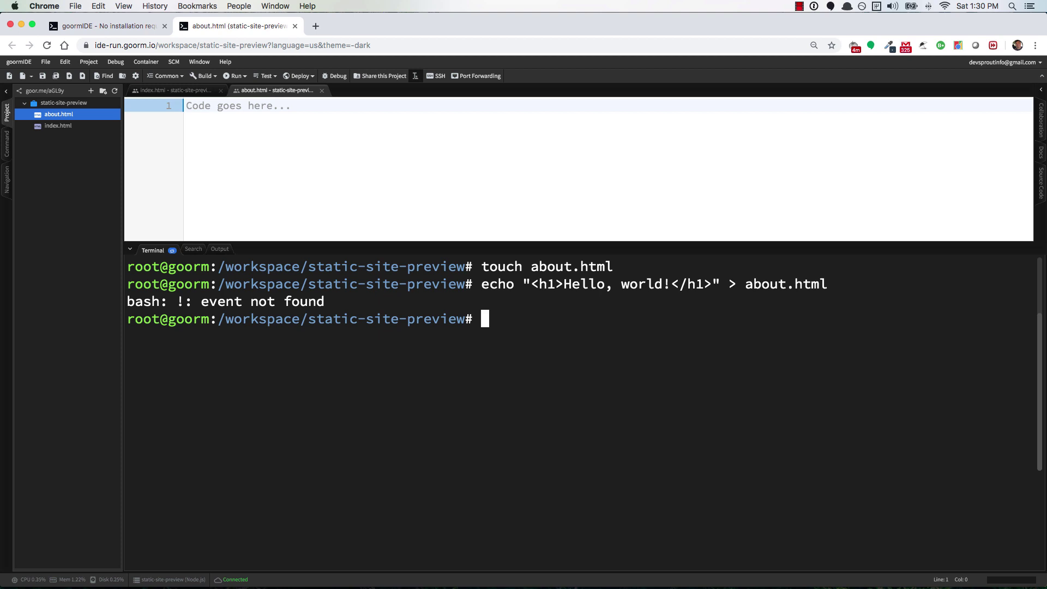
key("Up")
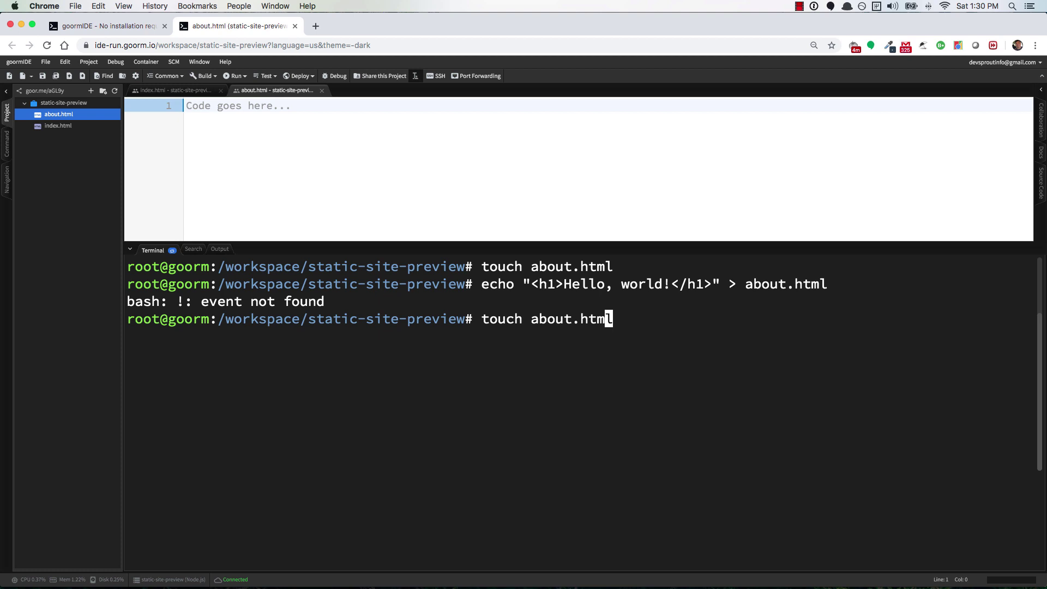
key("Up")
key("Down")
key("Down")
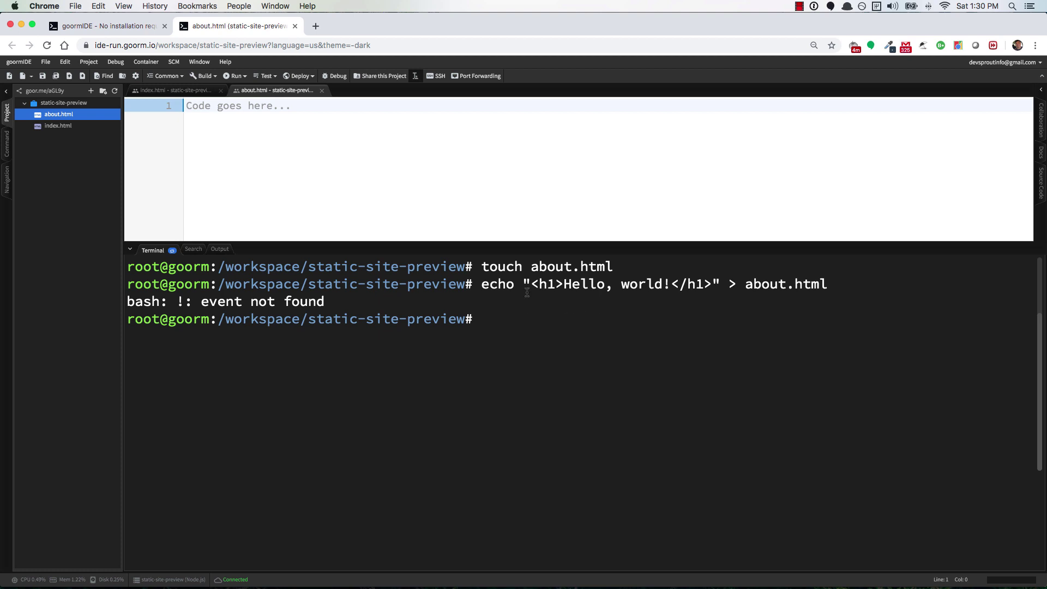
- Copy the failed echo command and paste it back at the prompt
left_click_drag(477, 284, 828, 284)
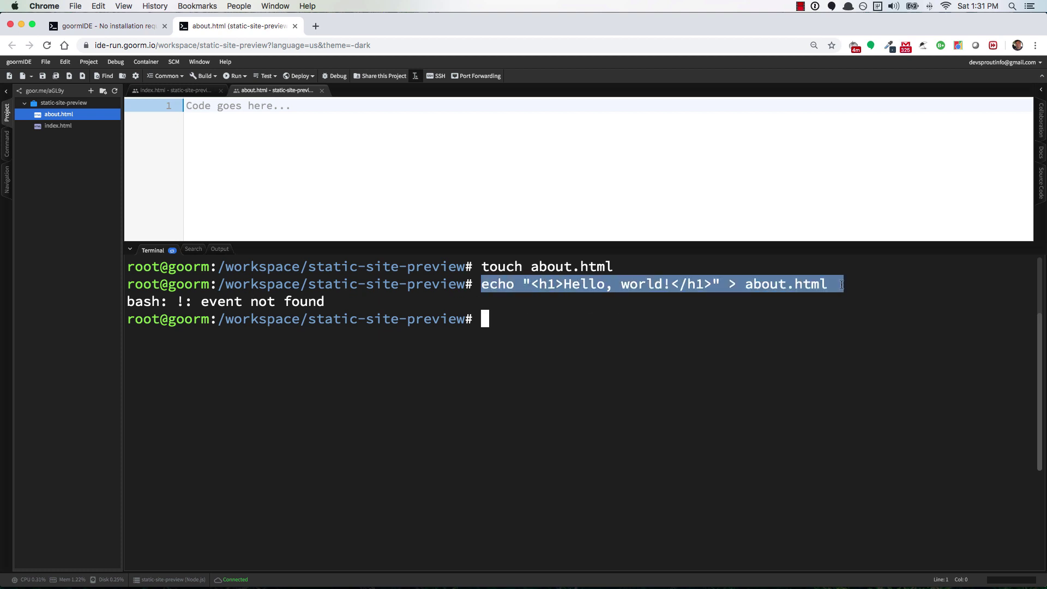
right_click(672, 288)
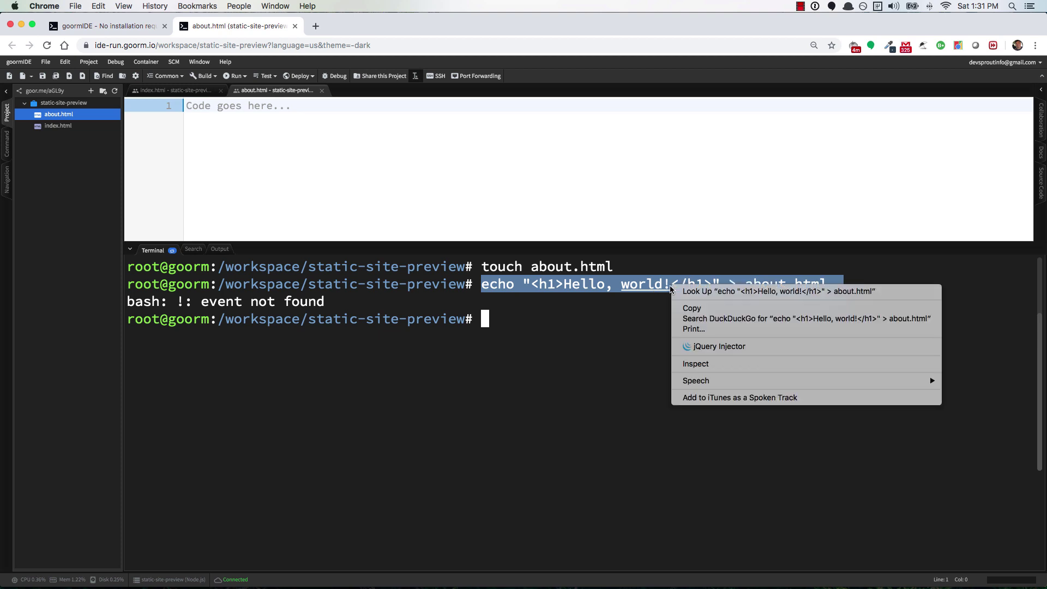
left_click(683, 309)
left_click(541, 319)
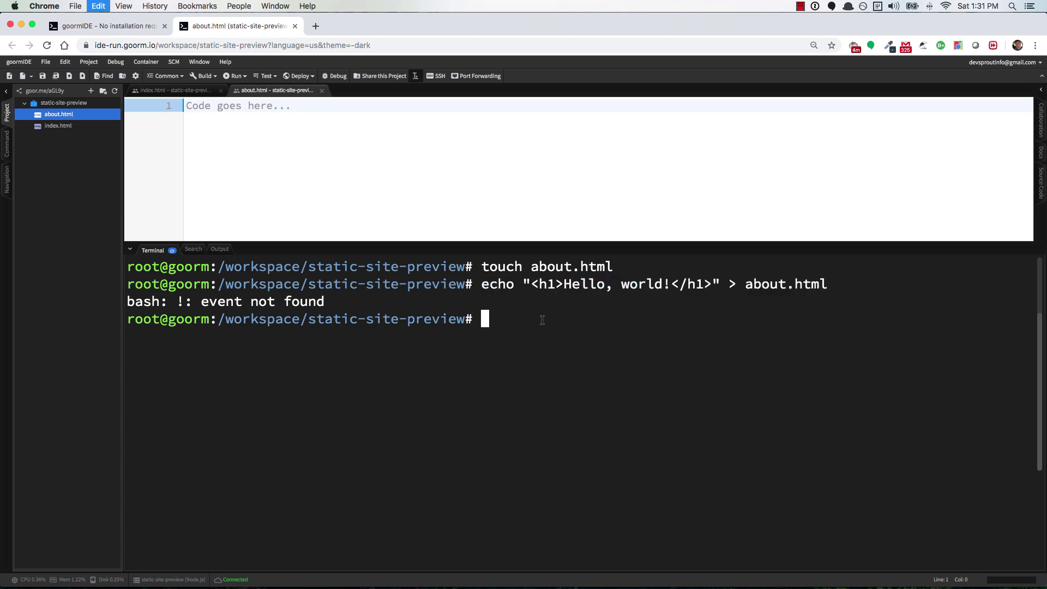
key("super+v")
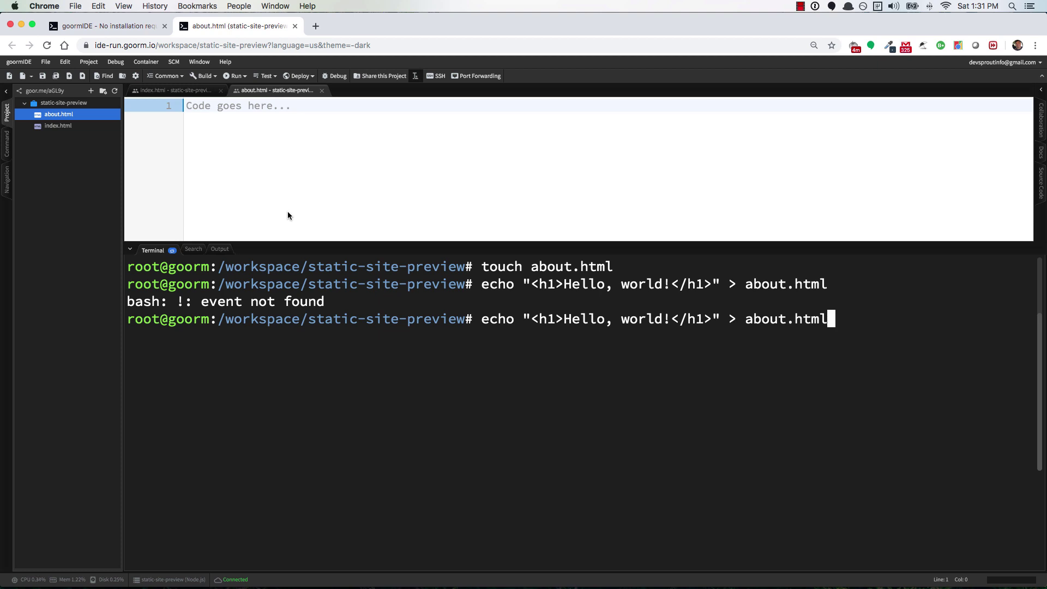
- View the Help menu's full shortcuts reference, then close it
left_click(225, 62)
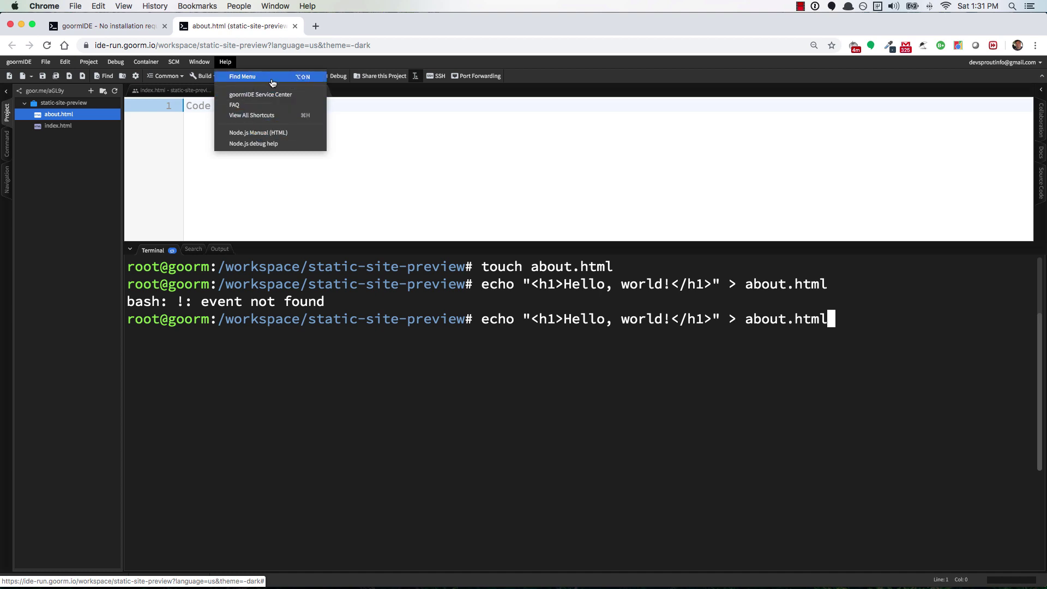
left_click(310, 118)
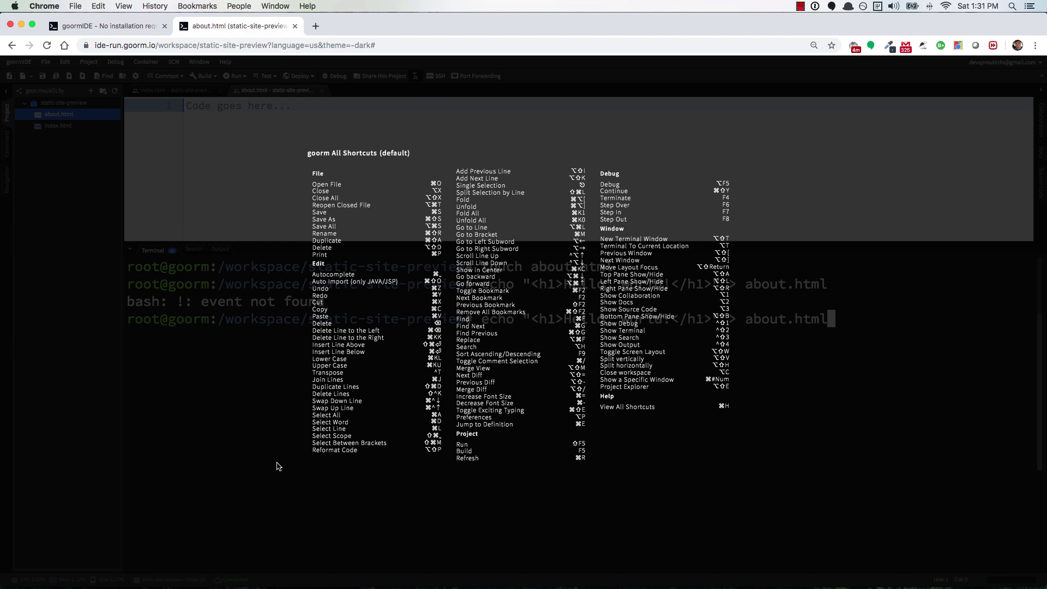
left_click(206, 434)
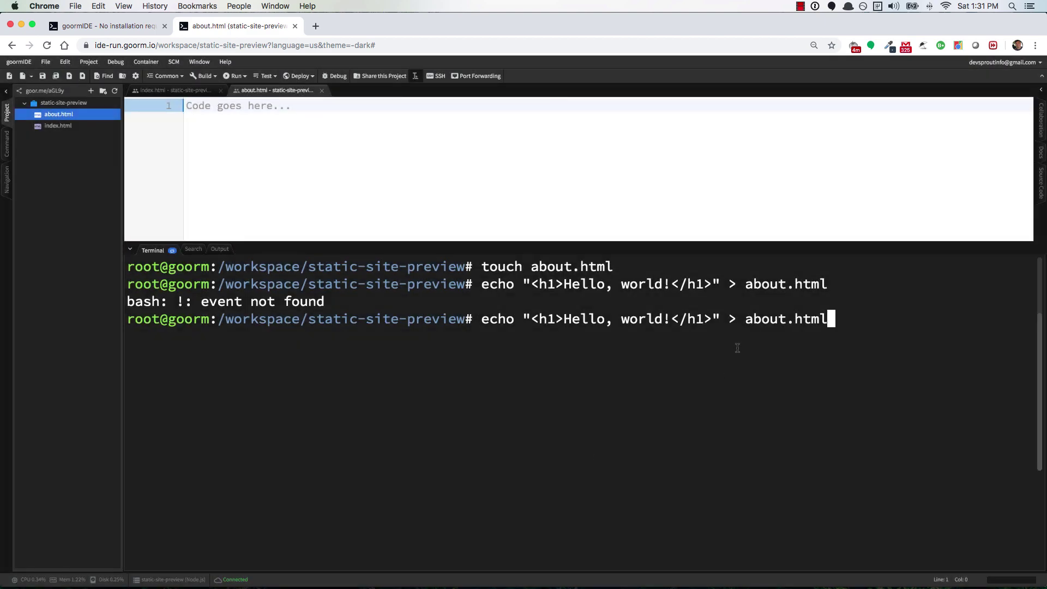
- Escape the exclamation mark with a backslash and rerun the echo into about.html
left_click(833, 319)
key("Left")
key("Left")
key("Left")
key("Left")
key("Left")
key("Left")
key("Left")
key("Left")
key("Left")
key("Left")
key("Left")
key("Left")
key("Left")
key("Left")
key("Left")
key("Left")
key("Left")
type("\\")
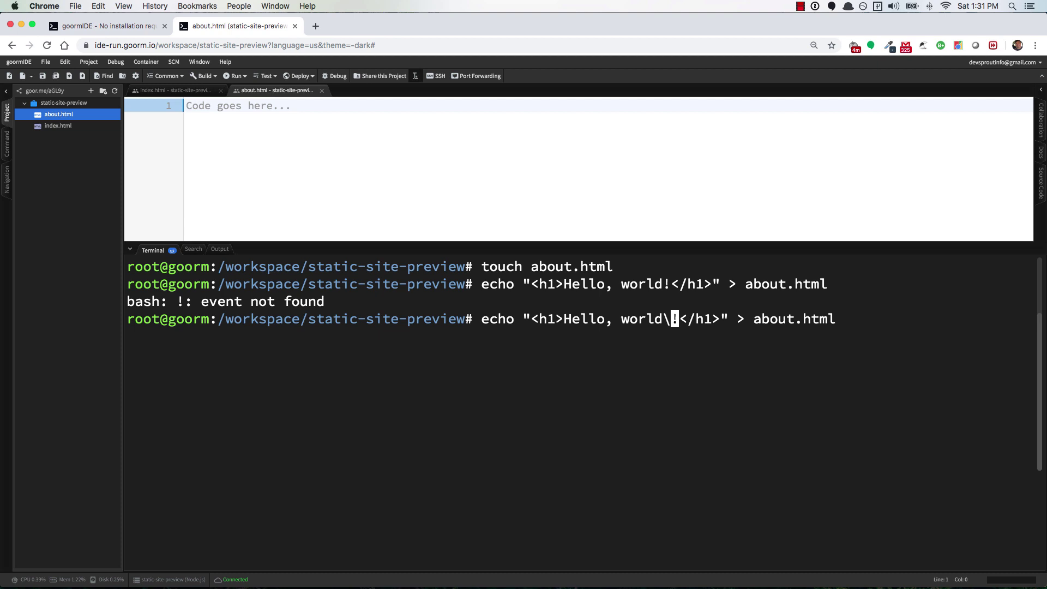
key("Return")
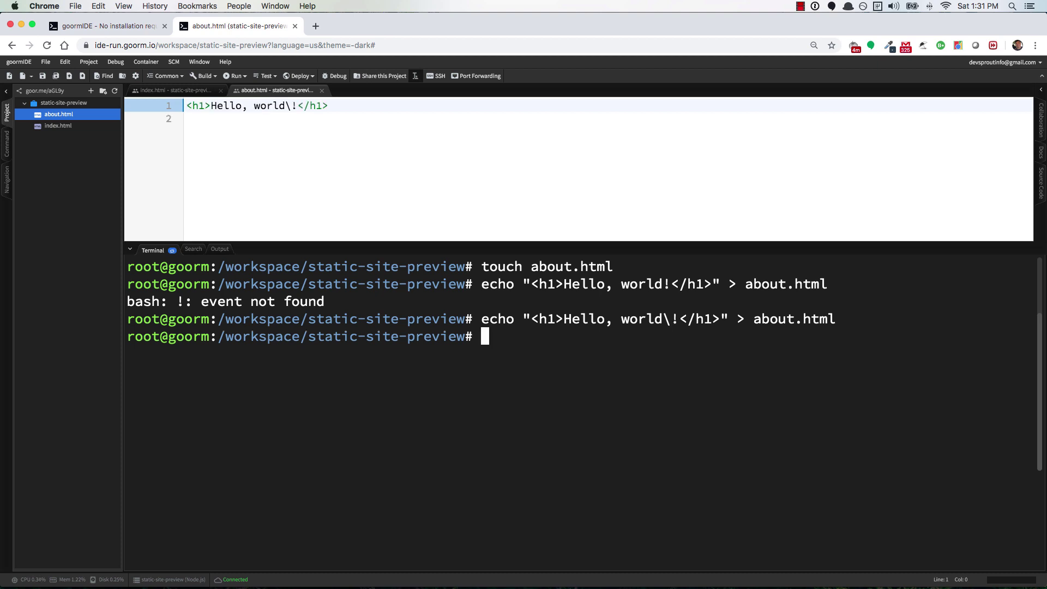
- Delete the stray backslash from the Hello, world! heading in about.html
left_click(253, 162)
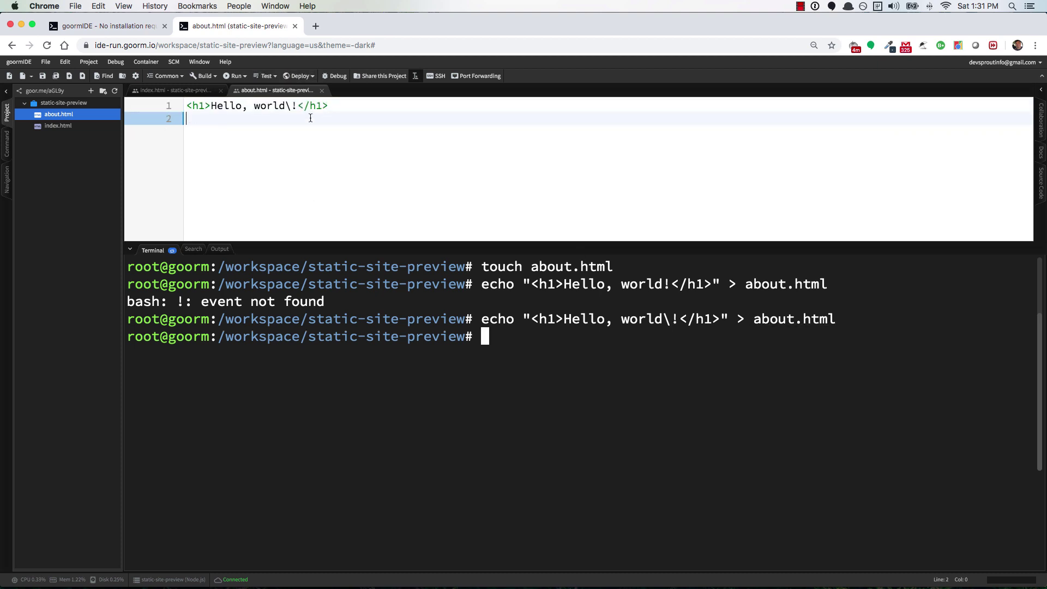
double_click(289, 106)
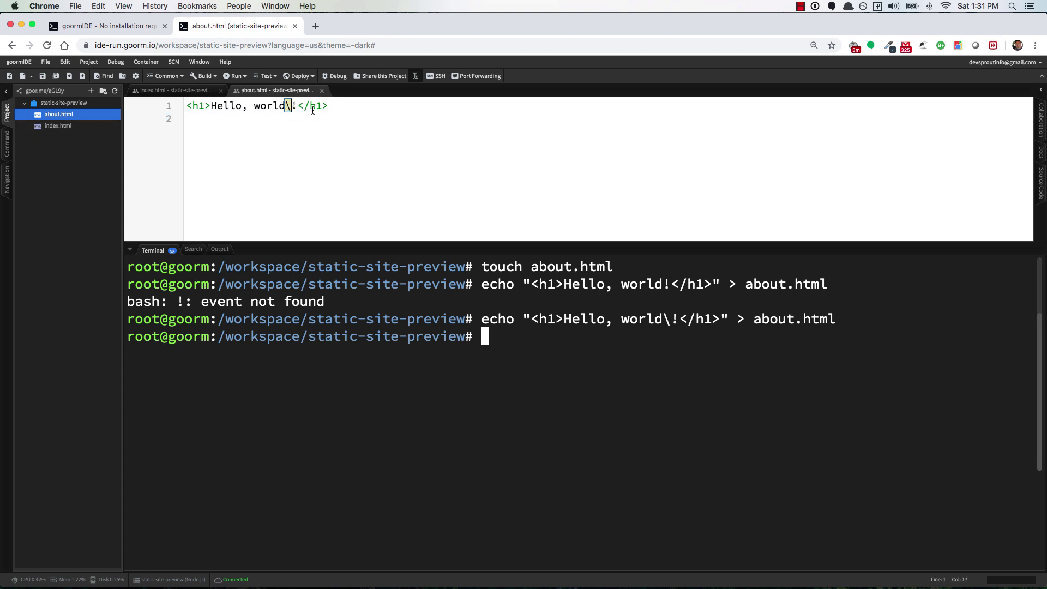
key("BackSpace")
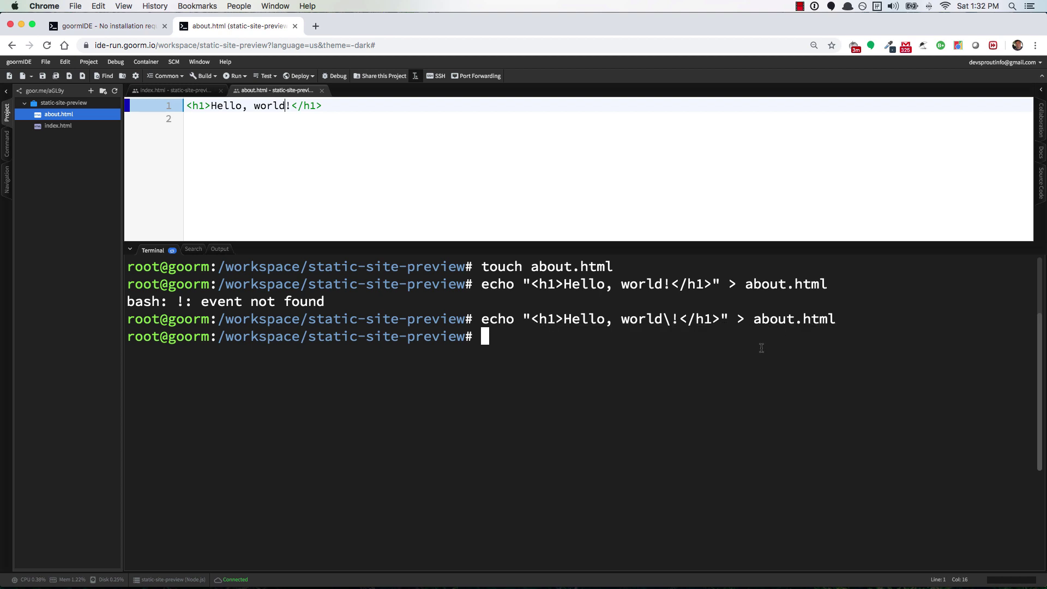
- Overwrite about.html by running echo "Something else" > about.html
key("Up")
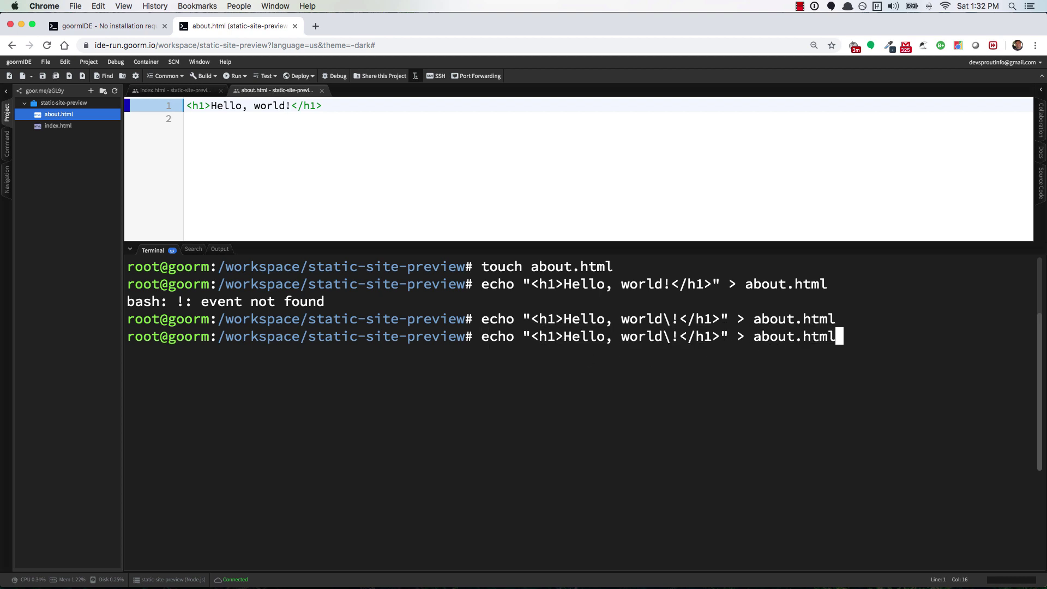
key("Left")
key("Left")
key("Left")
key("Left")
key("Left")
key("Left")
key("Left")
key("Left")
key("Left")
key("Left")
key("BackSpace")
key("BackSpace")
key("BackSpace")
key("BackSpace")
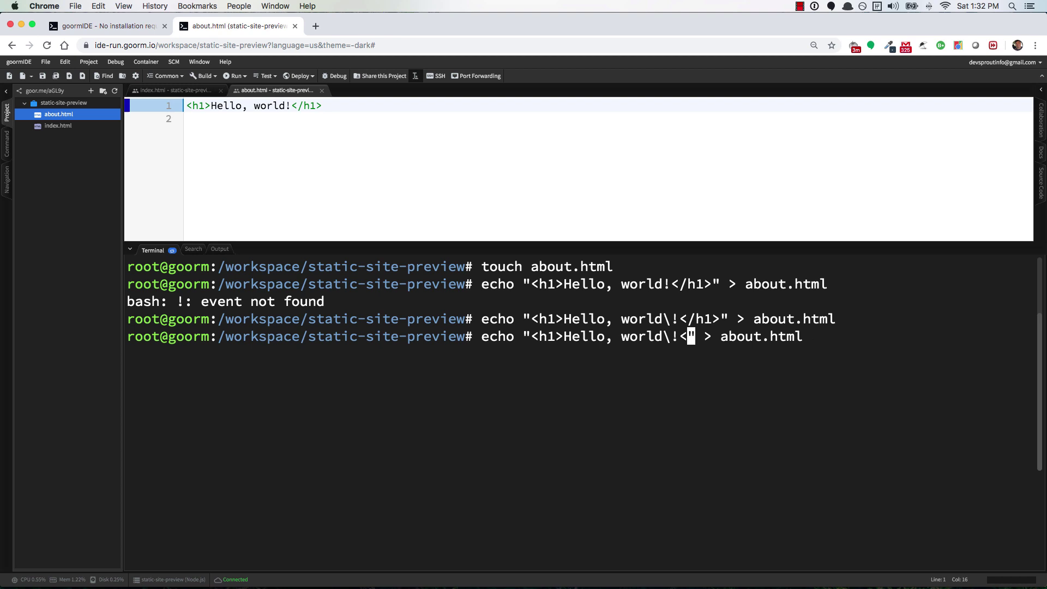
key("BackSpace")
key("BackSpace")
key("BackSpace")
key("BackSpace")
key("BackSpace")
key("BackSpace")
key("BackSpace")
key("BackSpace")
key("BackSpace")
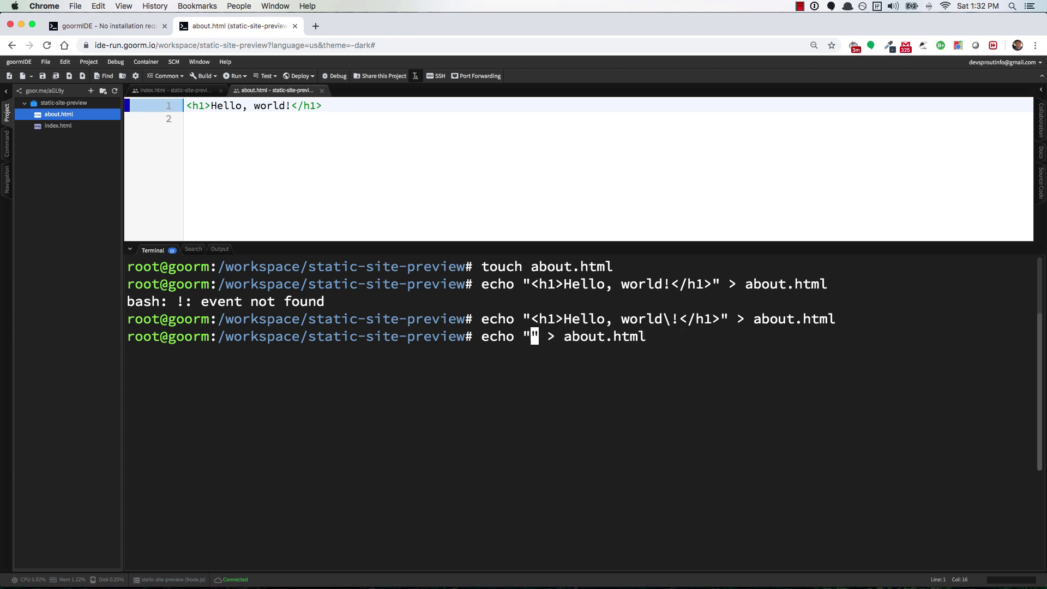
key("BackSpace")
type("Something")
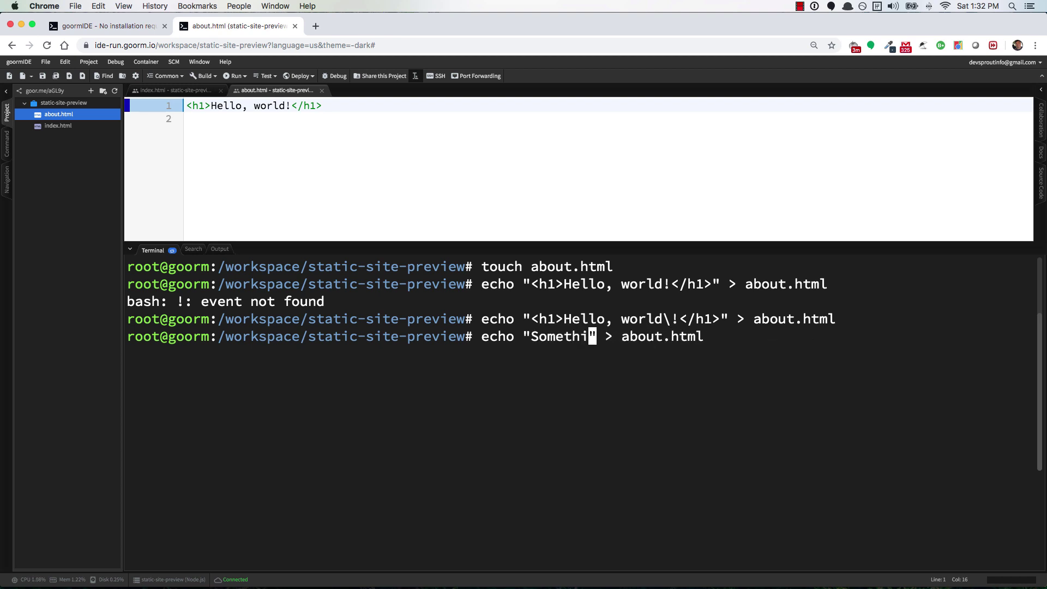
type(" else")
key("Return")
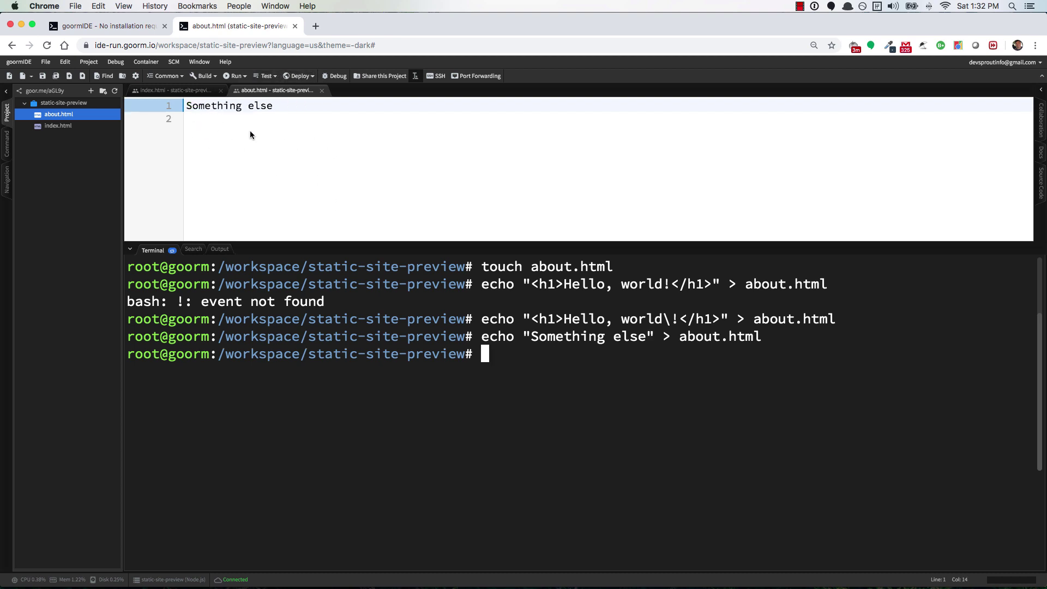
- Append a second Something else line with >> and select both lines
left_click(508, 357)
key("Up")
key("Left")
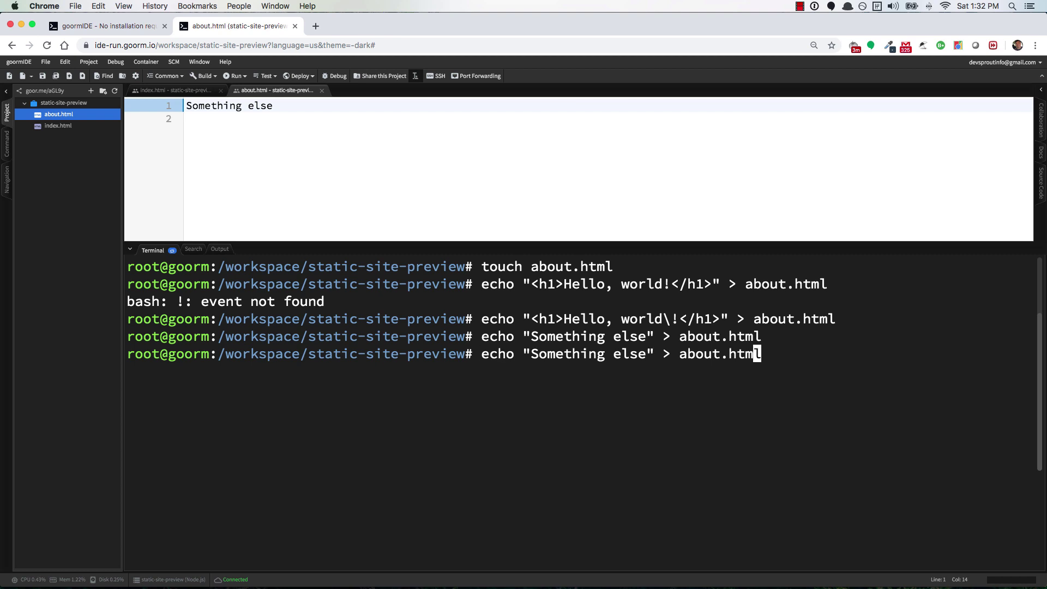
key("Left")
key("Left")
key("Left")
key("Left")
key("Left")
key("Left")
key("Left")
type(">")
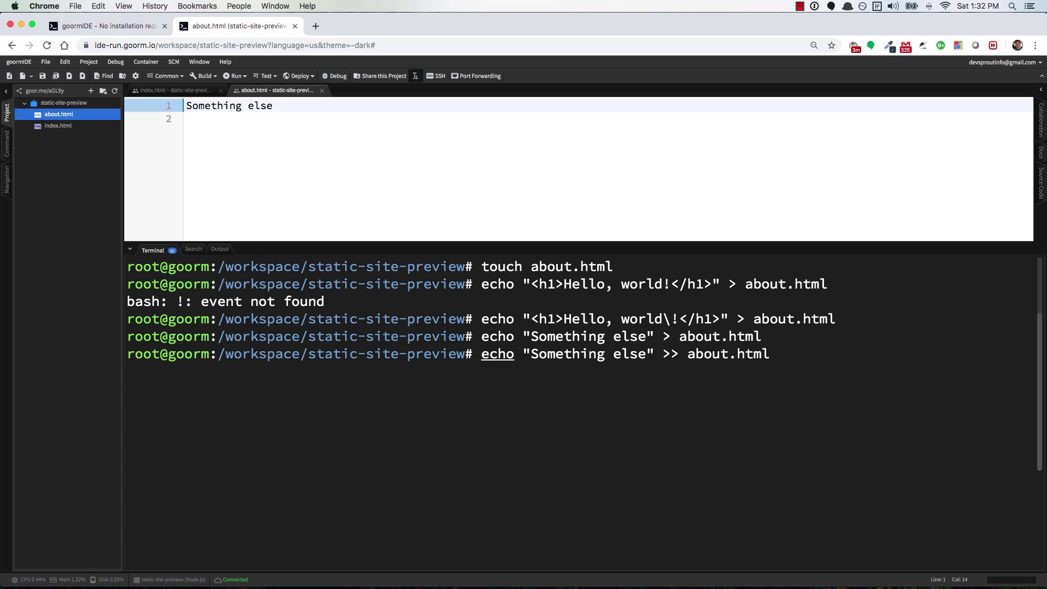
key("Return")
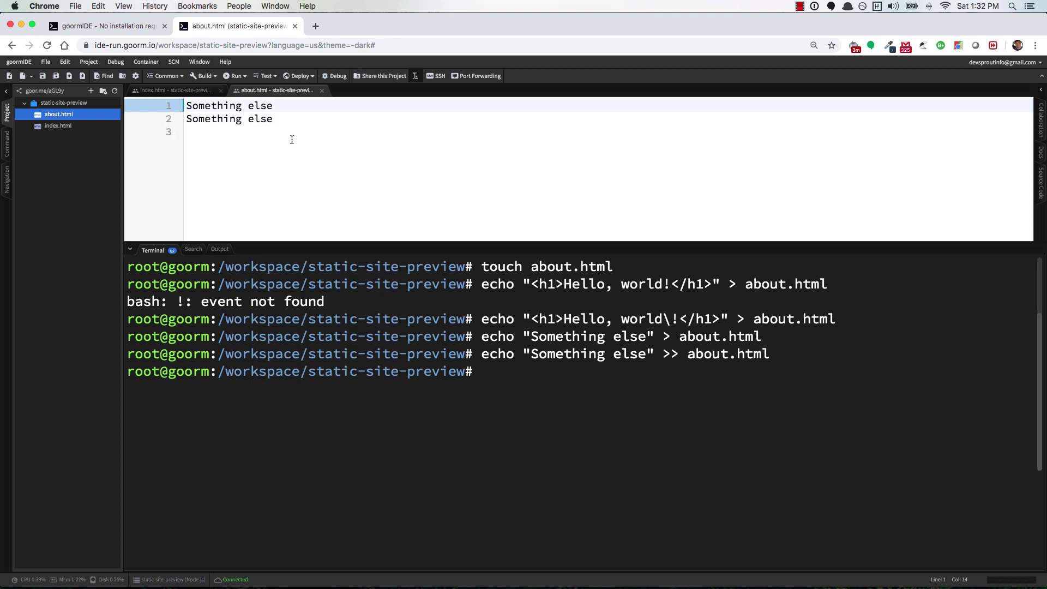
left_click_drag(201, 179, 179, 104)
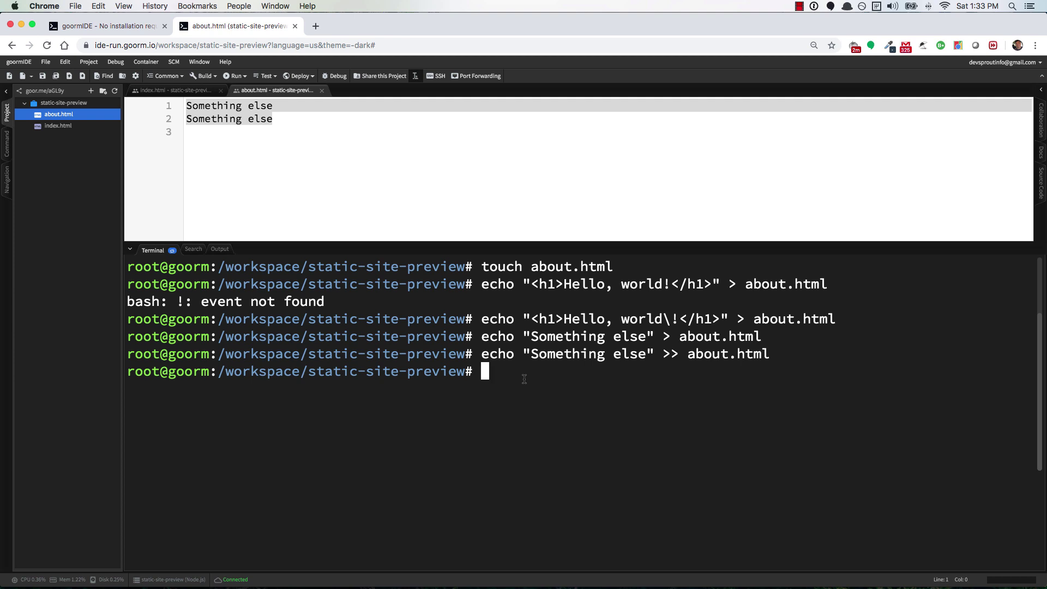
- Clear the terminal, close about.html, then create css and the js and images folders with mkdir
key("ctrl+l")
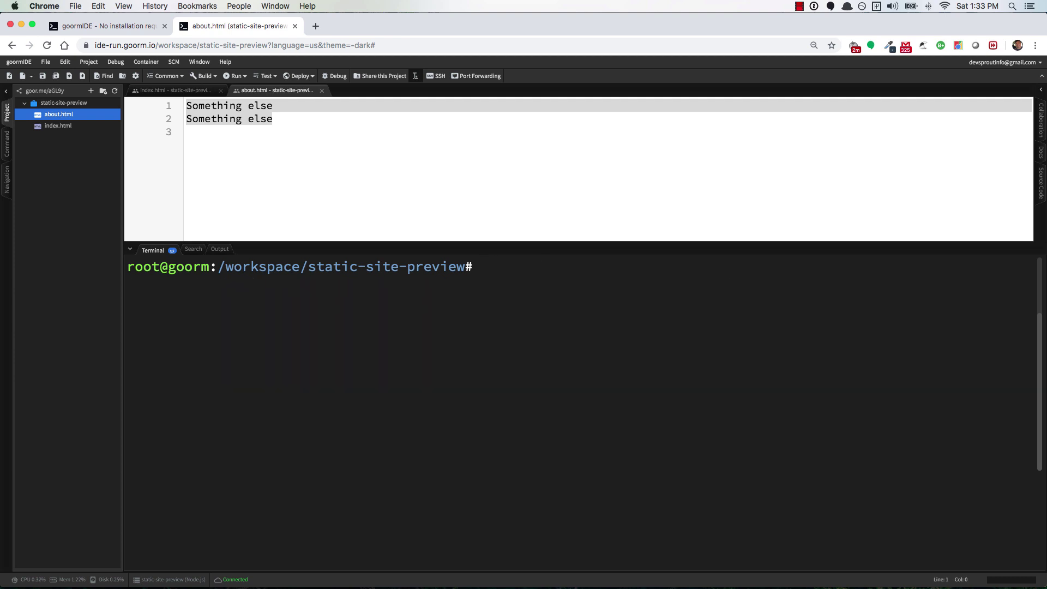
left_click(321, 91)
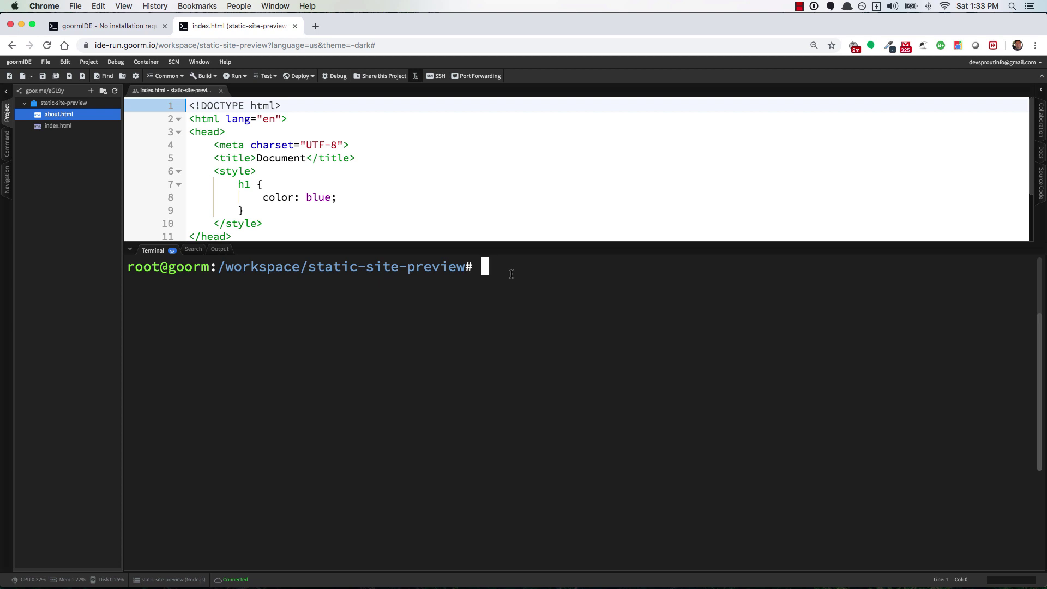
type("mkdir")
type(" css")
key("Return")
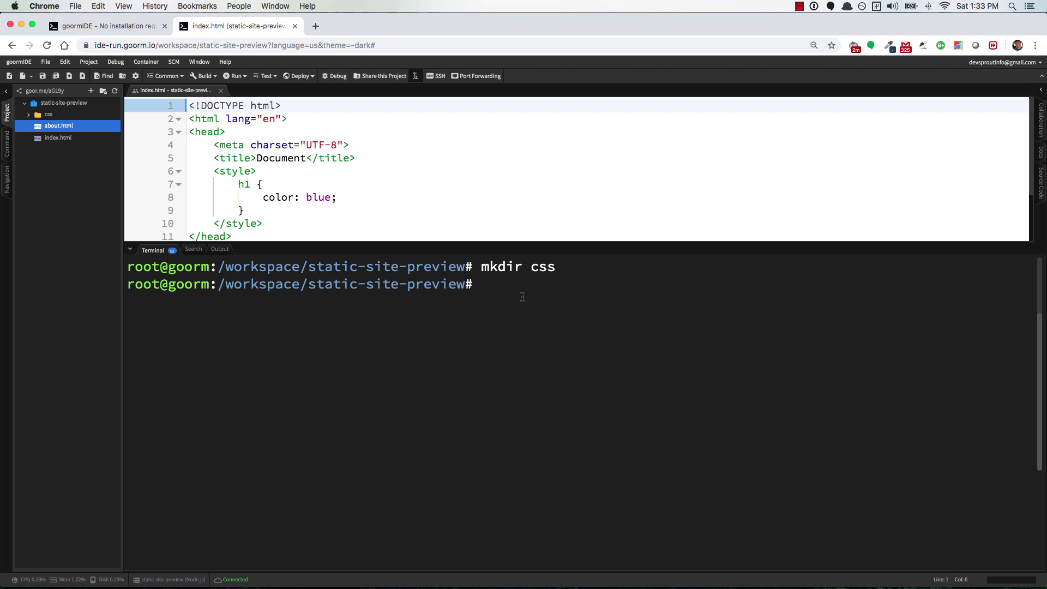
type("mkdir ")
type("js ")
type("public")
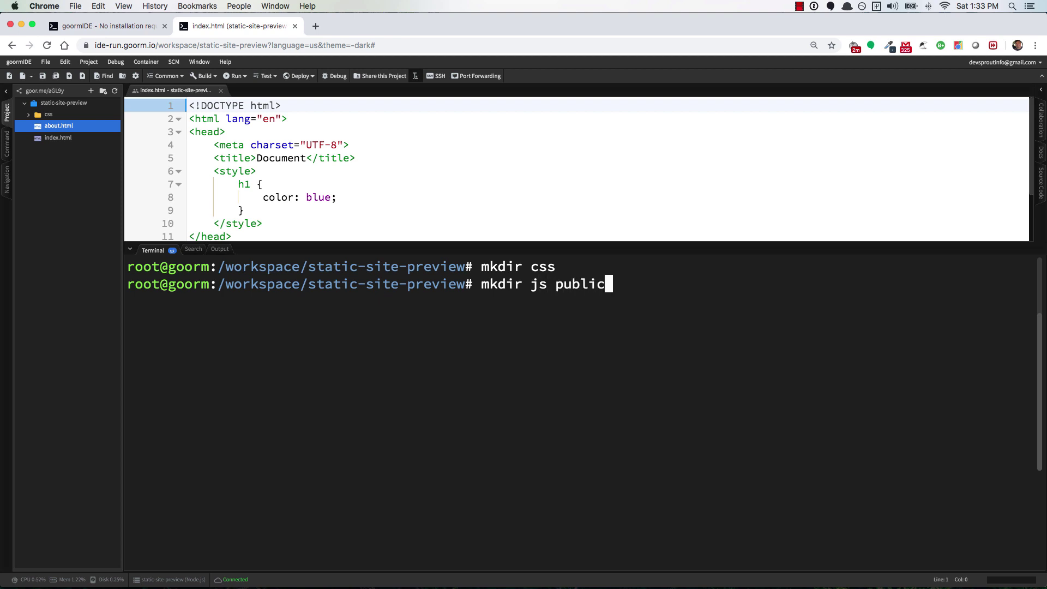
key("BackSpace")
key("BackSpace")
key("BackSpace")
key("BackSpace")
key("BackSpace")
key("BackSpace")
type("ima")
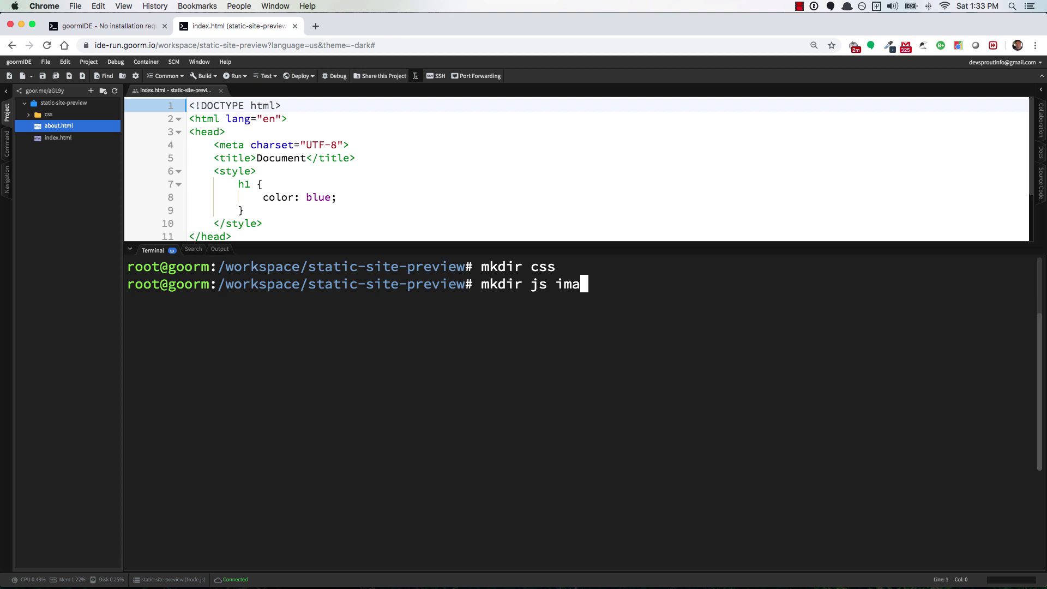
type("ges")
key("Return")
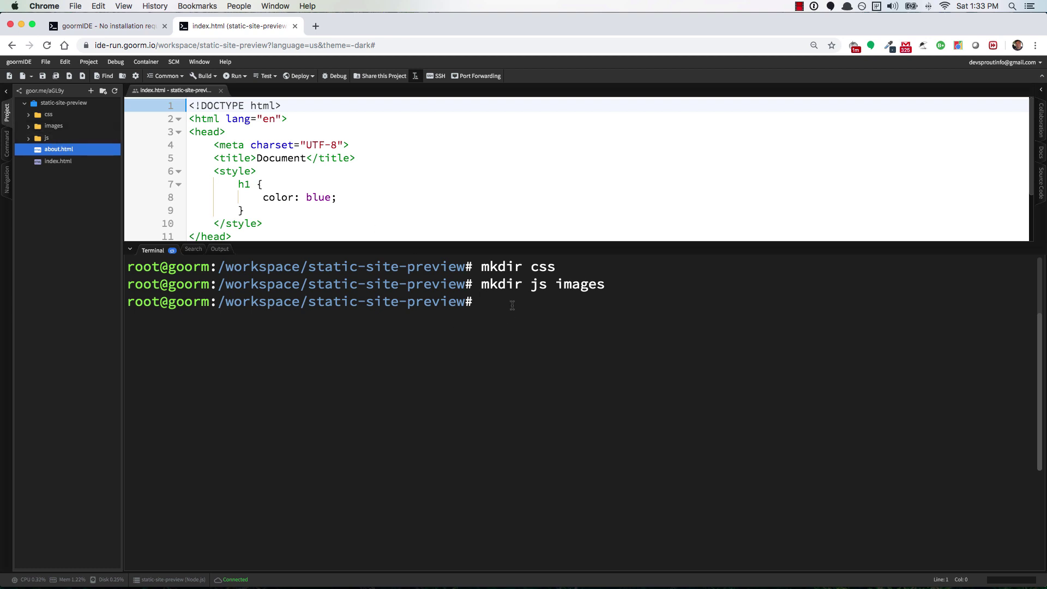
type("touch")
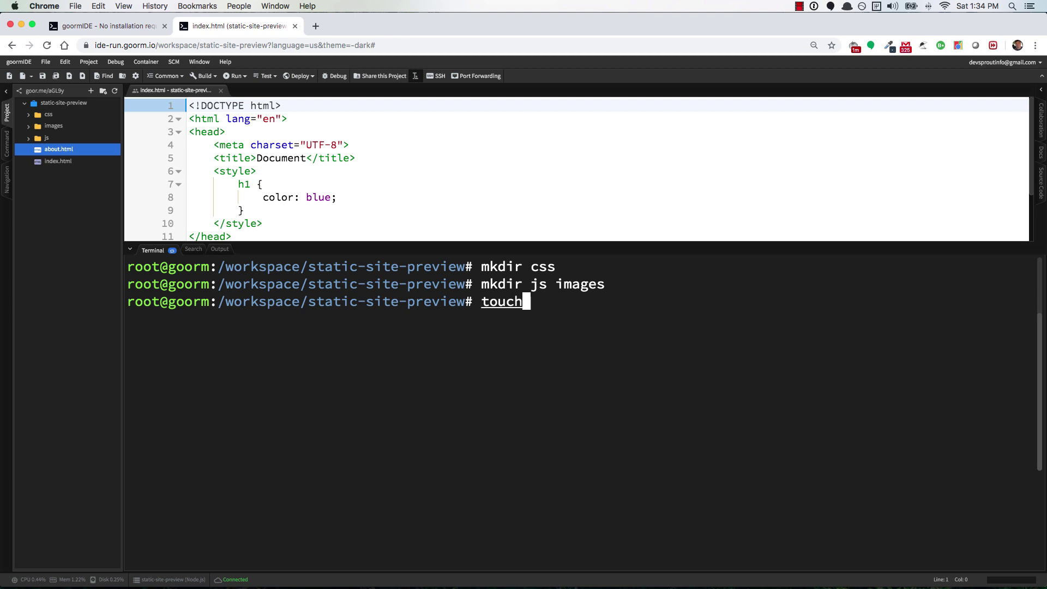
type(" css/sty")
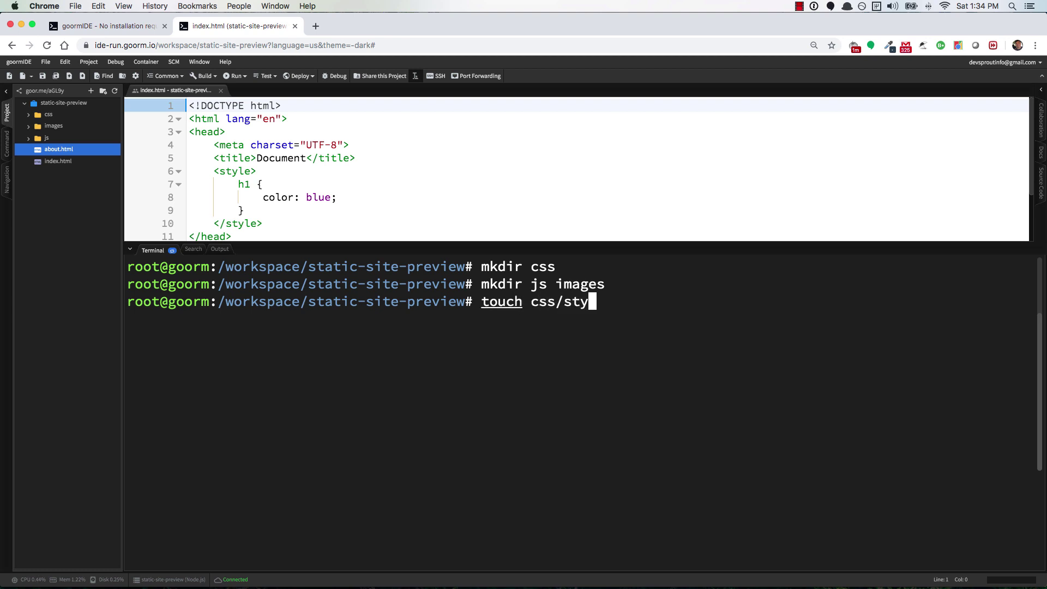
type("le.css j")
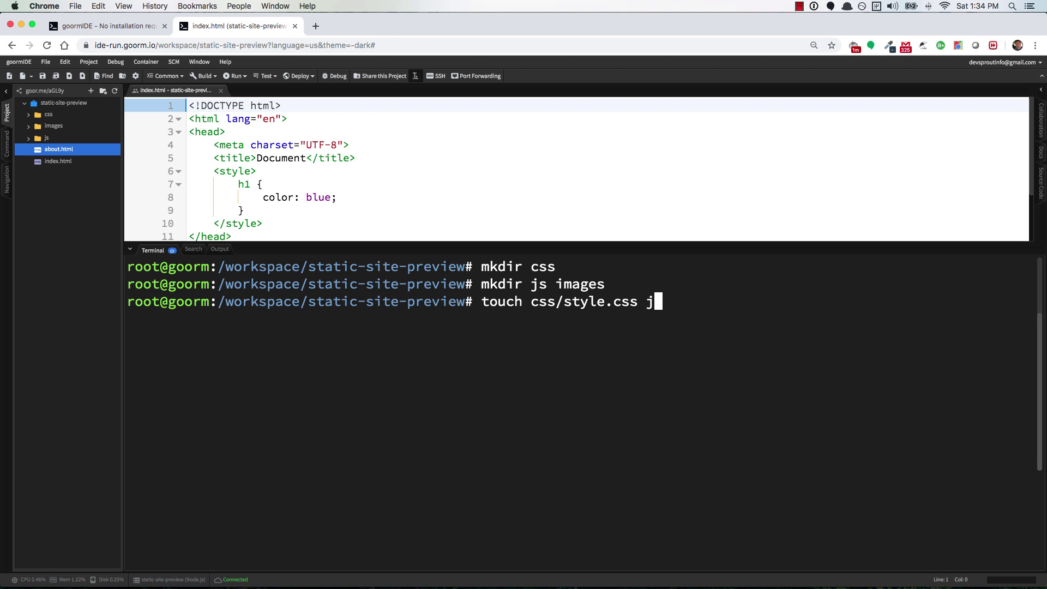
type("s/scrip")
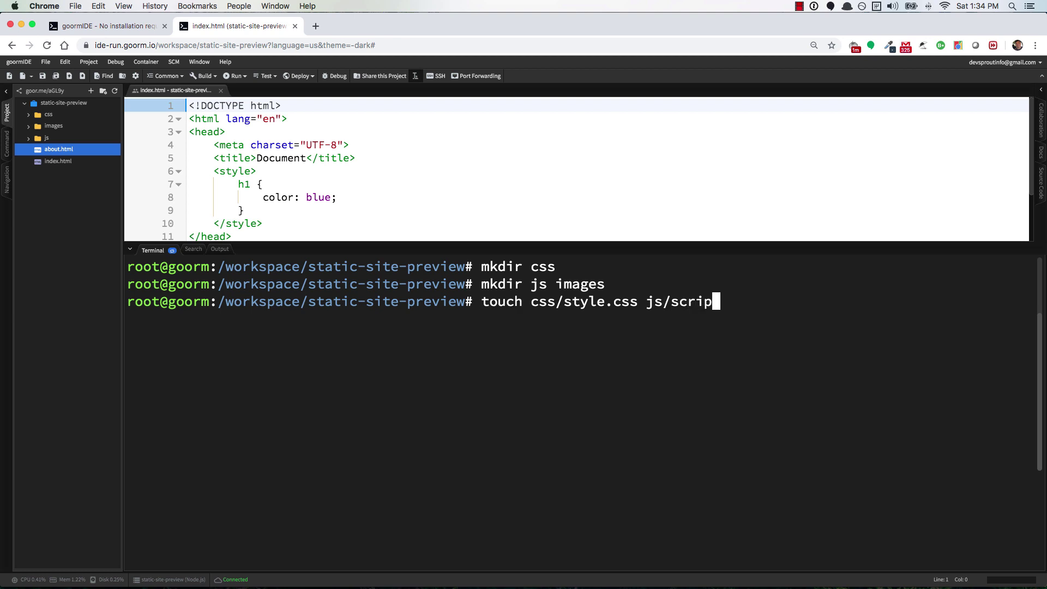
type("t.js")
- Run touch css/style.css js/script.js, then expand the js and css folders
key("Return")
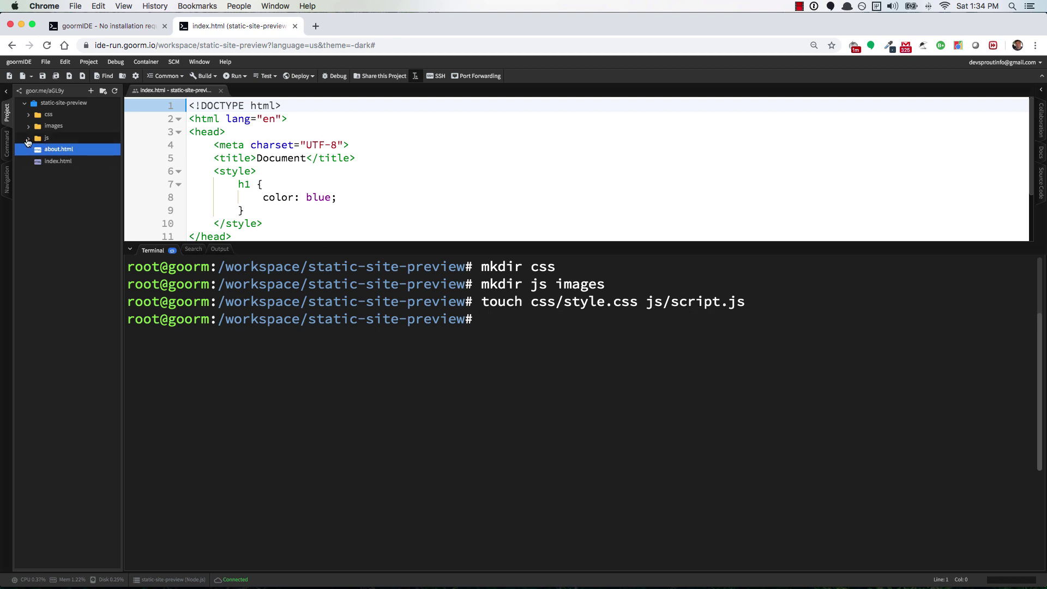
left_click(28, 138)
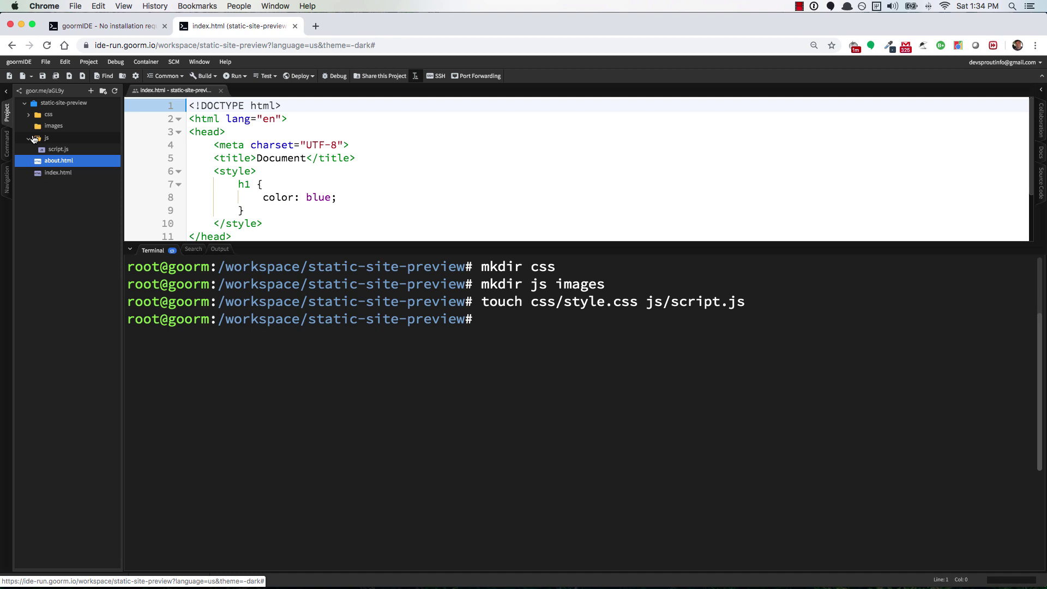
left_click(27, 114)
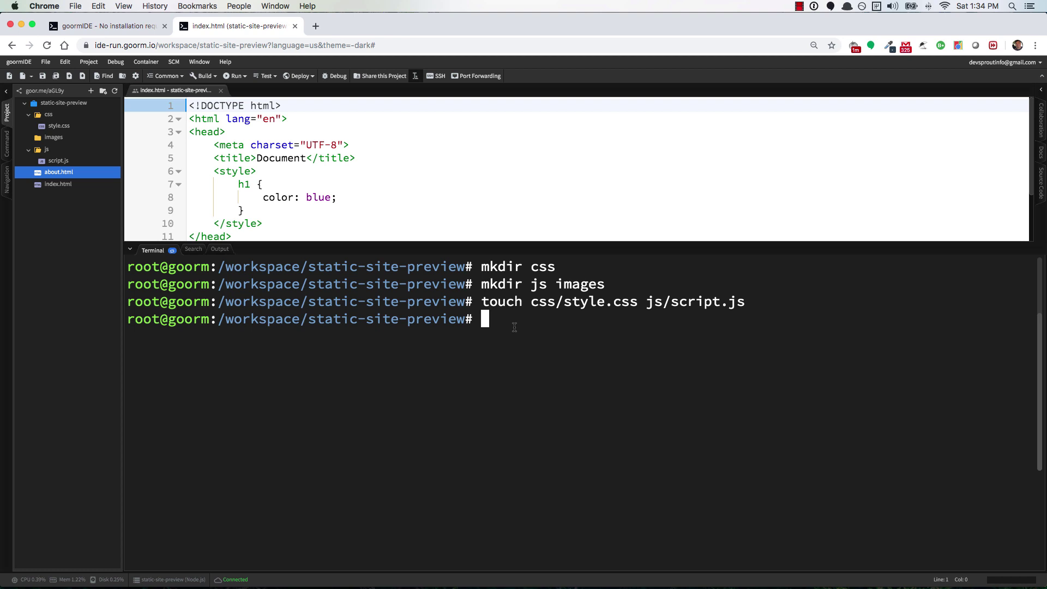
- Clear the terminal, cd into css, then run ls, pwd and cat style.css
key("ctrl+l")
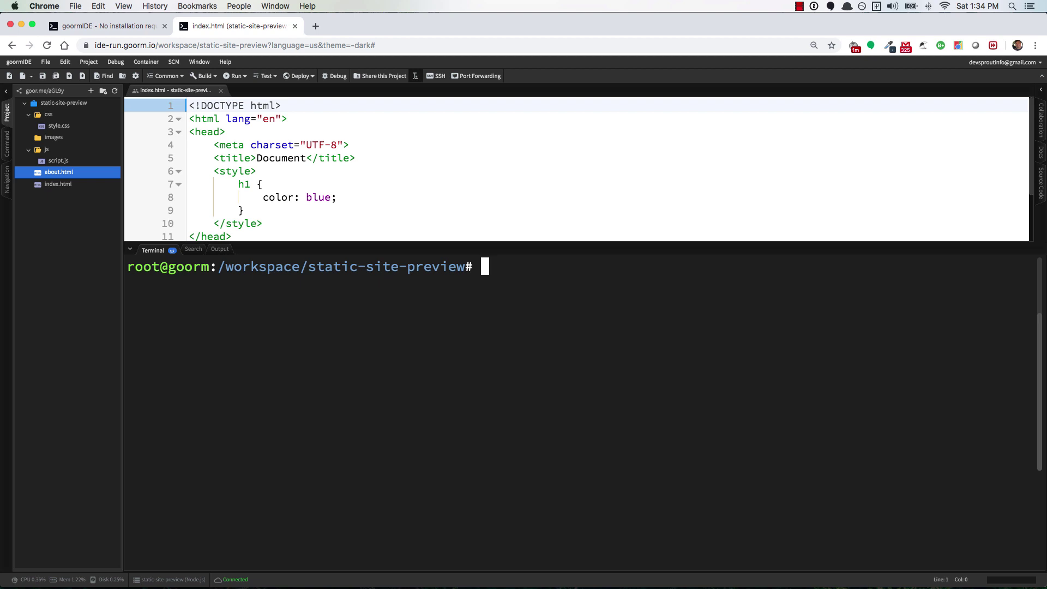
type("ls")
key("Return")
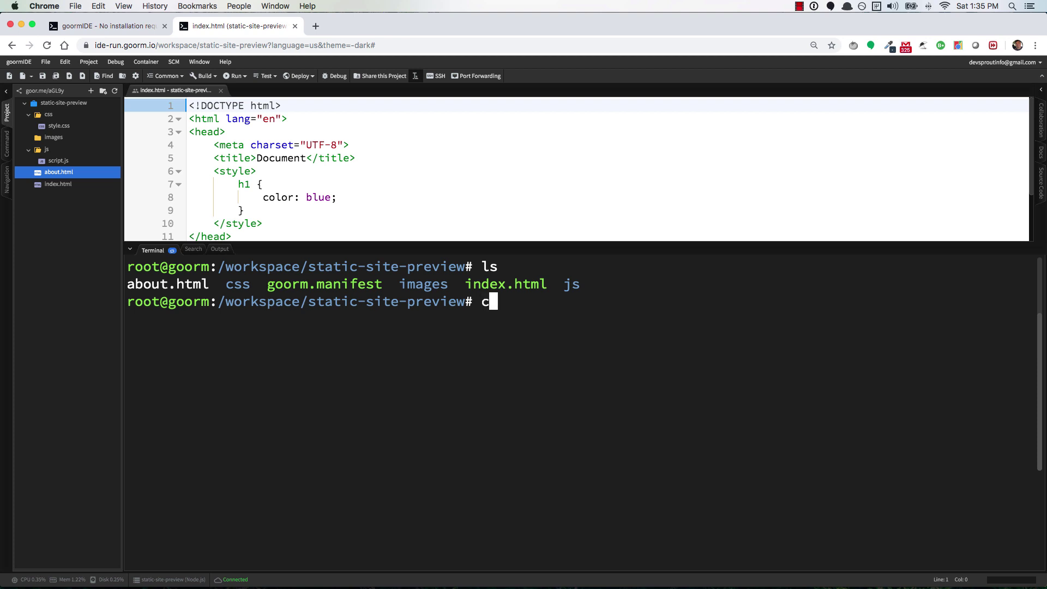
type("cd")
type(" css")
key("Return")
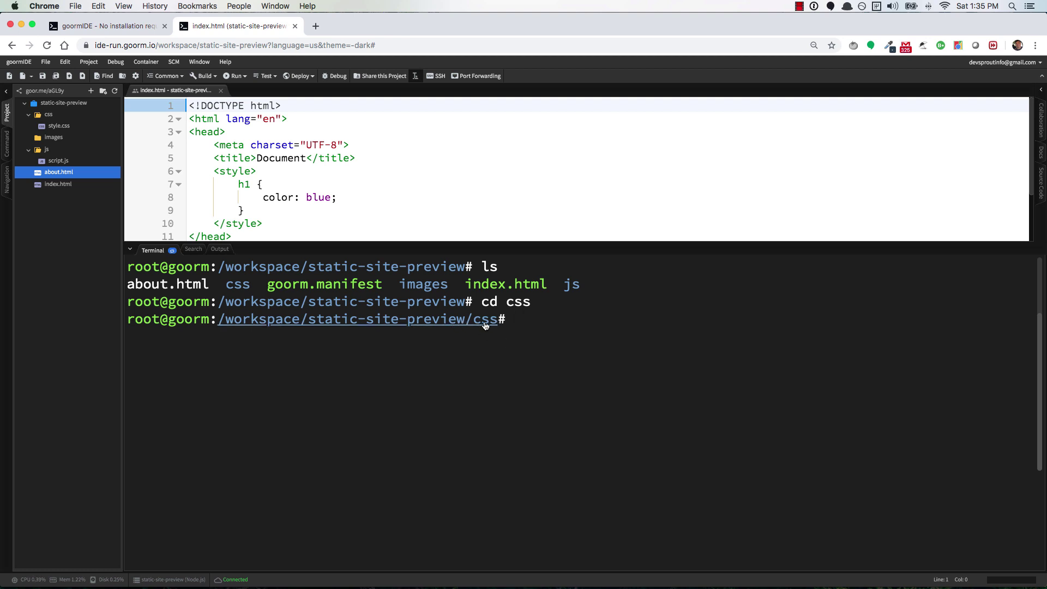
type("ls")
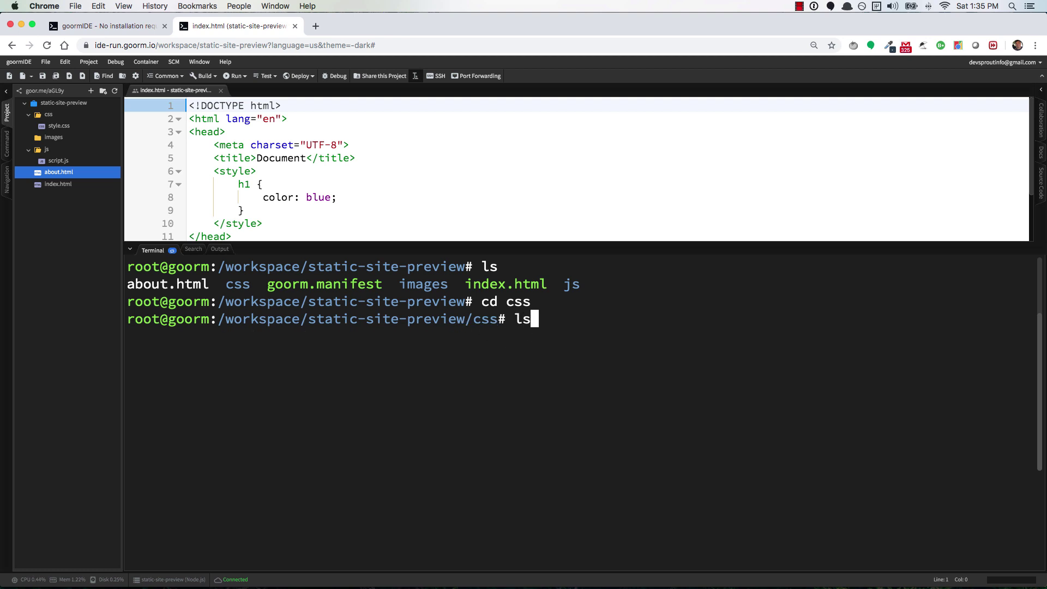
key("Return")
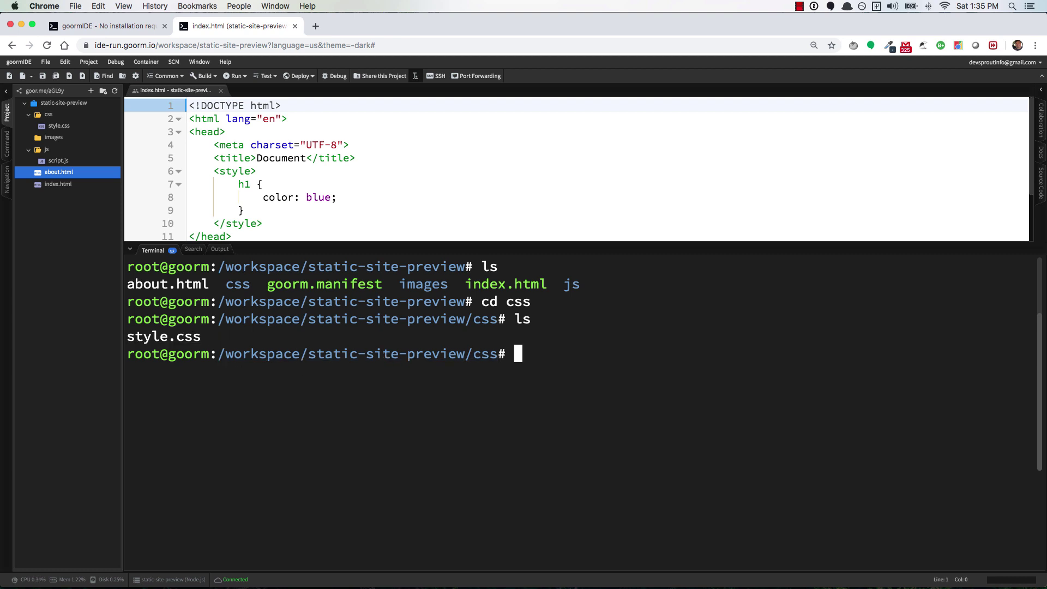
type("pwd")
key("Return")
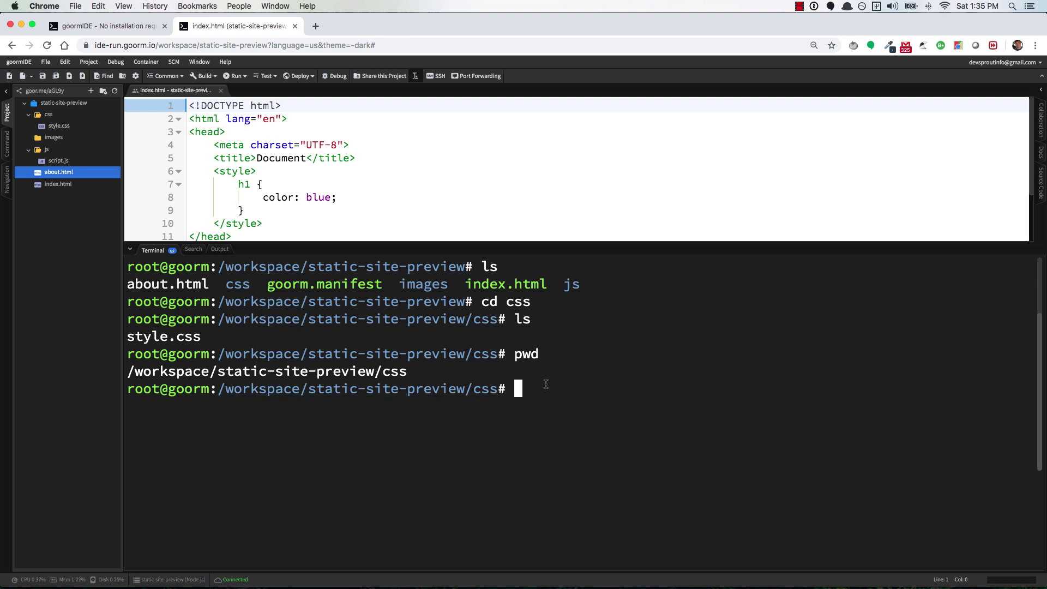
type("cat st")
type("yle.cs")
type("s")
key("Return")
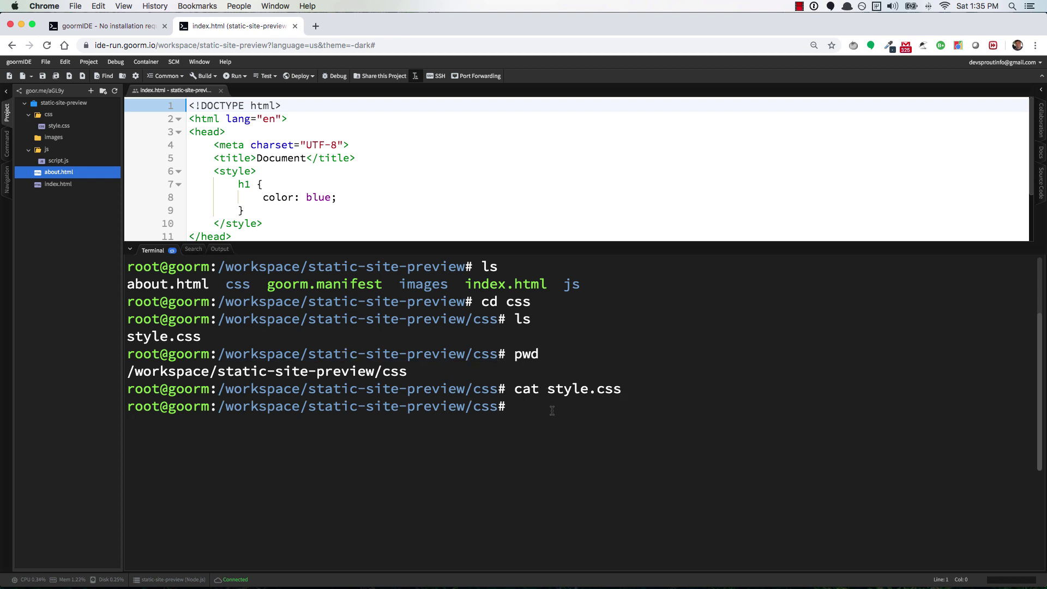
- Write the rule 'a { color: red; }' into style.css
left_click(57, 125)
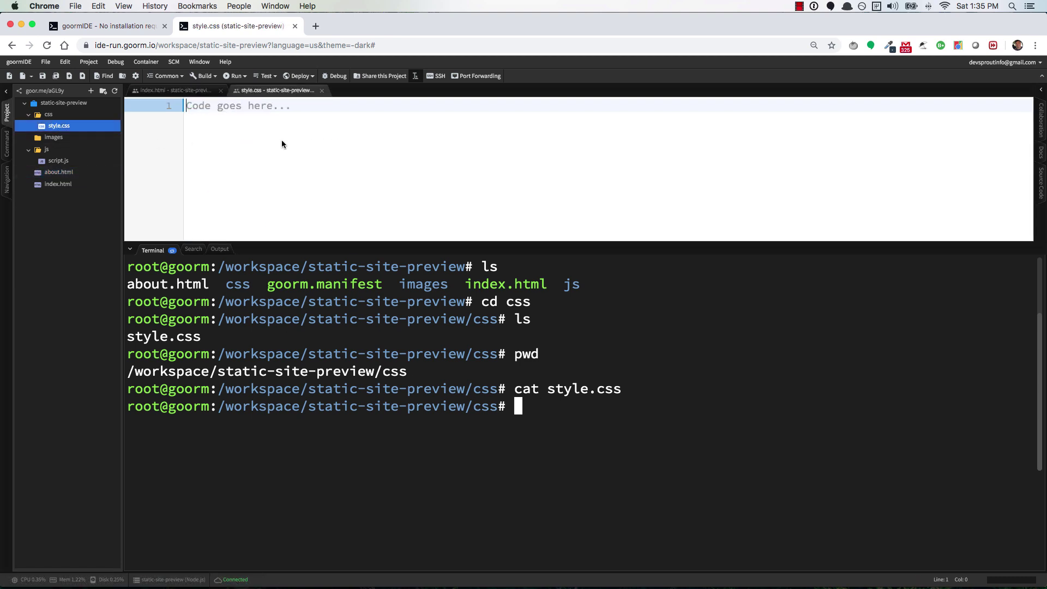
type("{")
key("Return")
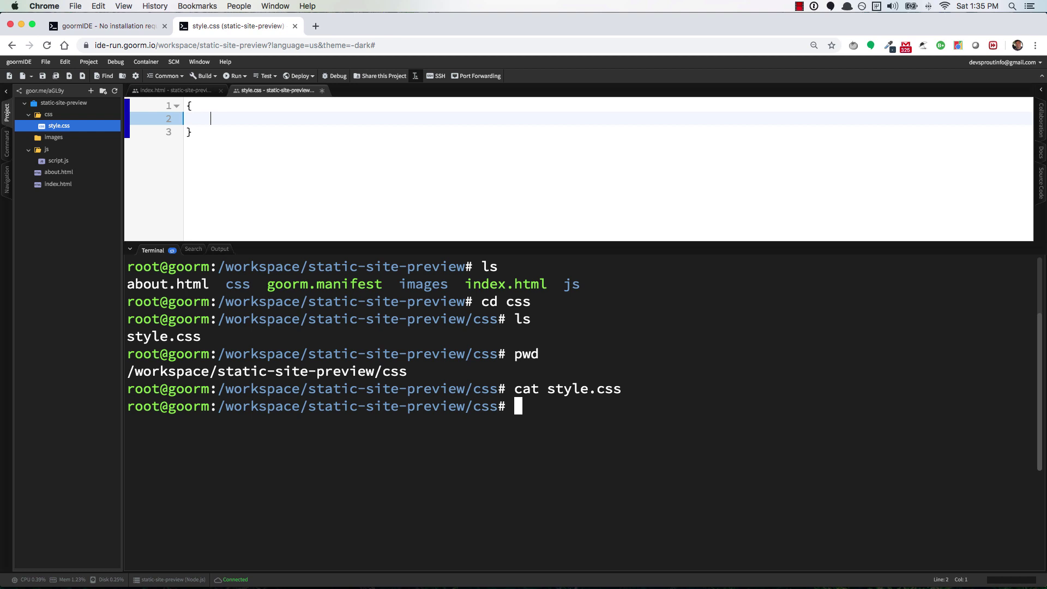
key("ctrl+z")
type("a {")
key("Return")
type("color: red;")
- Rerun cat style.css from the terminal history to show the rule, then clear the screen
left_click(528, 442)
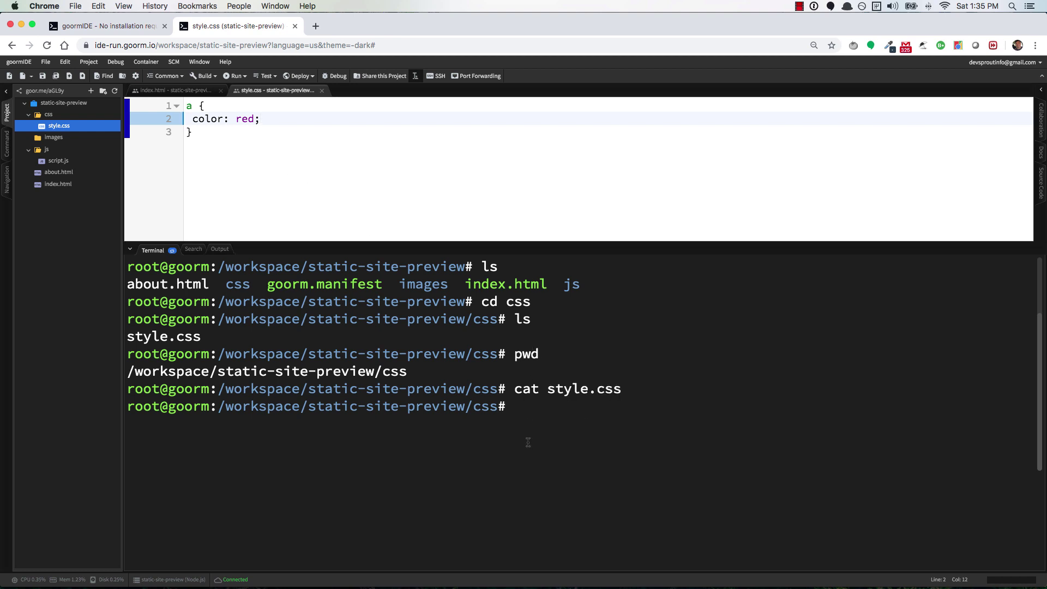
key("Up")
key("Up")
key("Up")
key("Up")
key("Up")
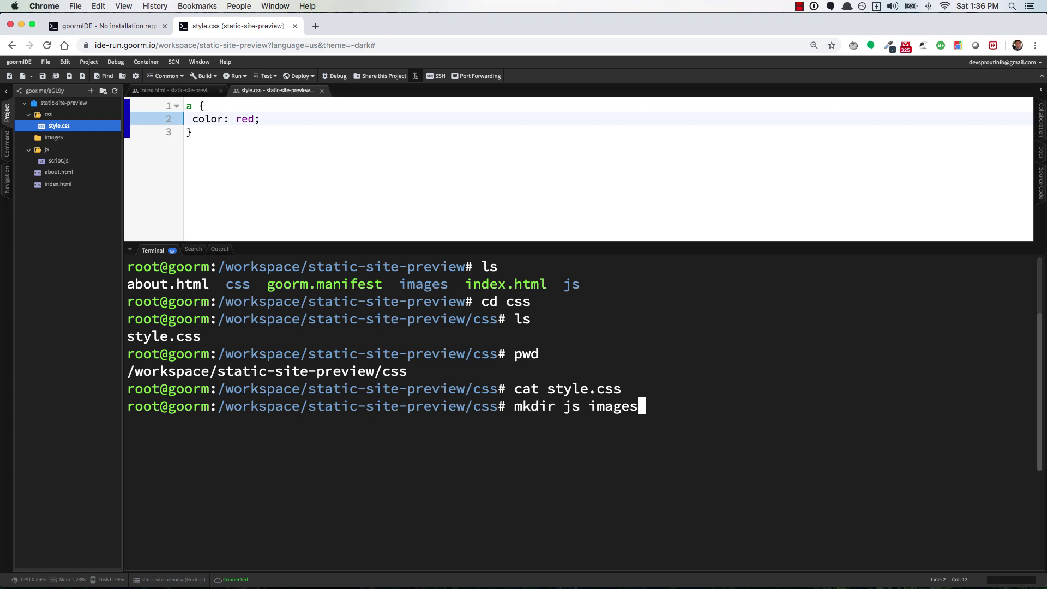
key("Down")
key("Down")
key("Down")
key("Down")
key("Down")
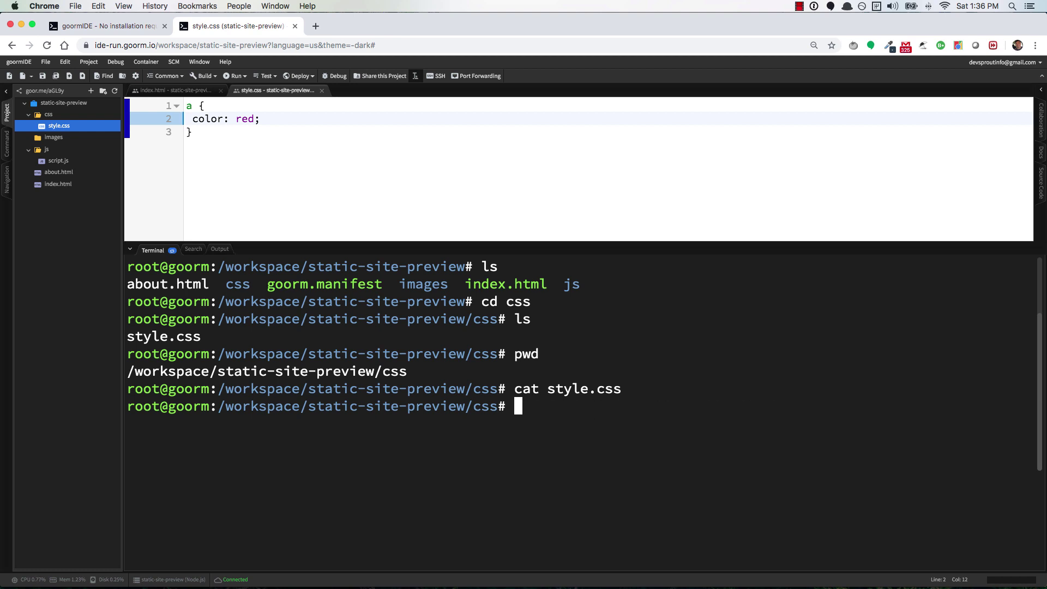
key("Up")
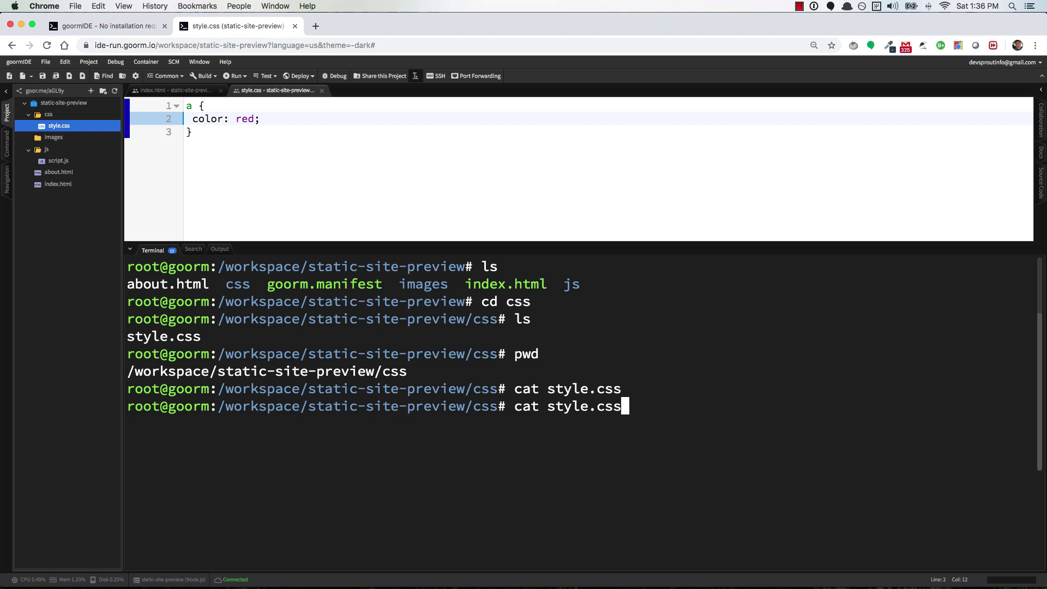
key("Return")
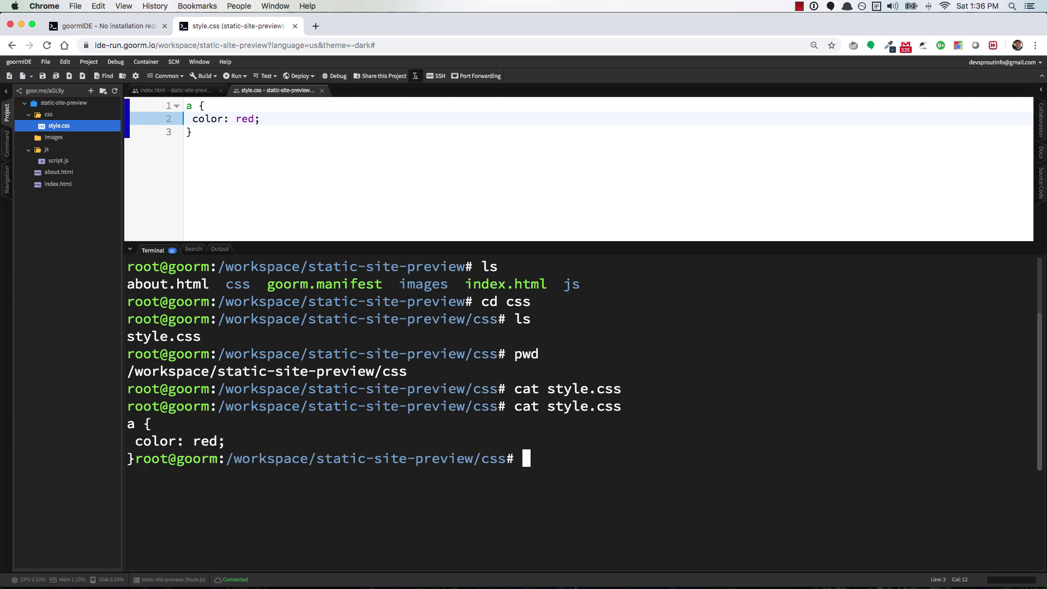
key("ctrl+l")
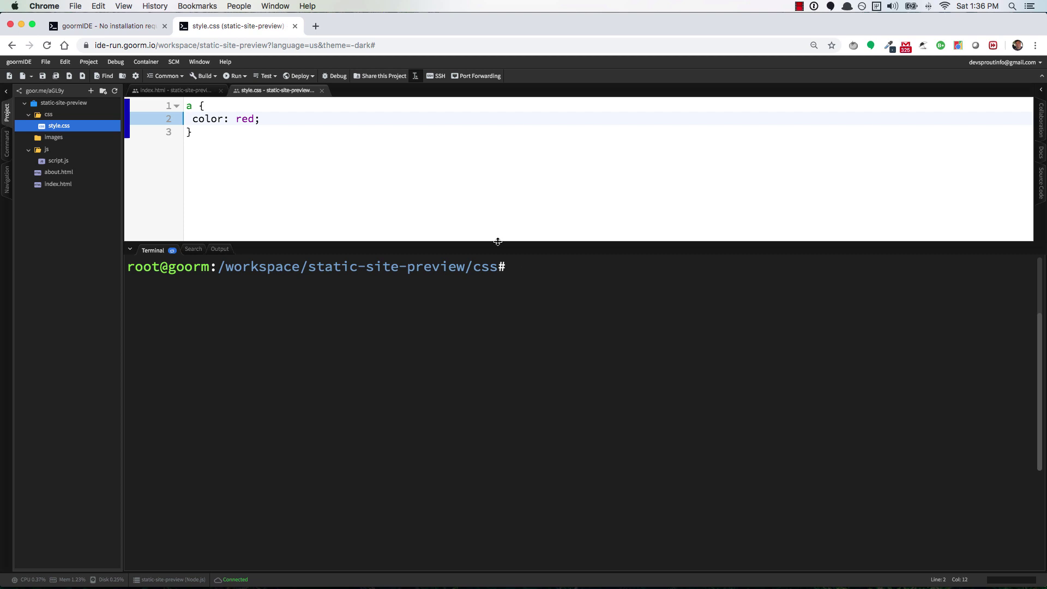
key("Down")
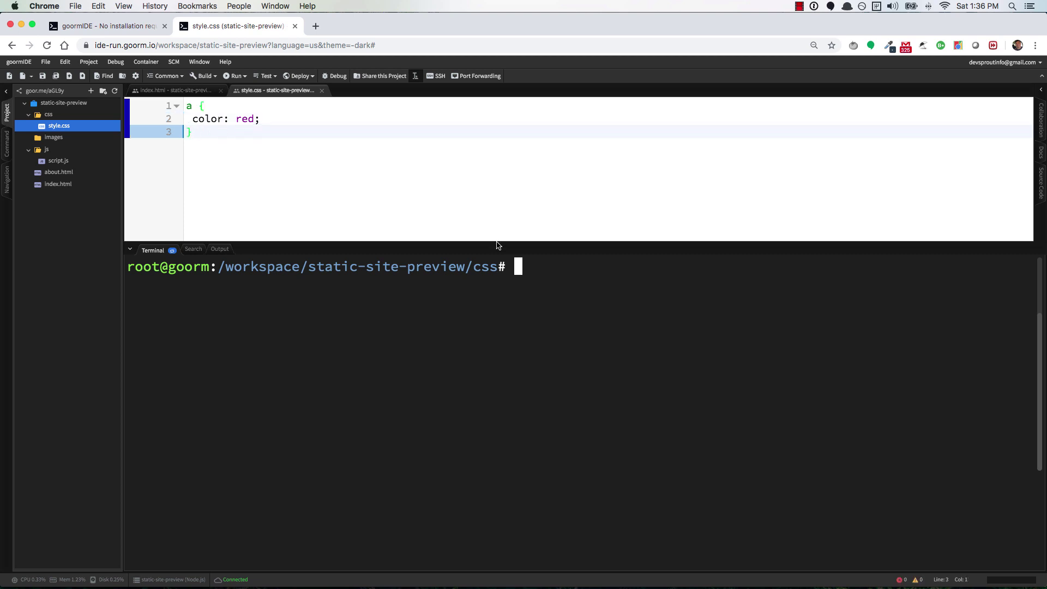
left_click_drag(497, 246, 509, 348)
key("super+a")
key("BackSpace")
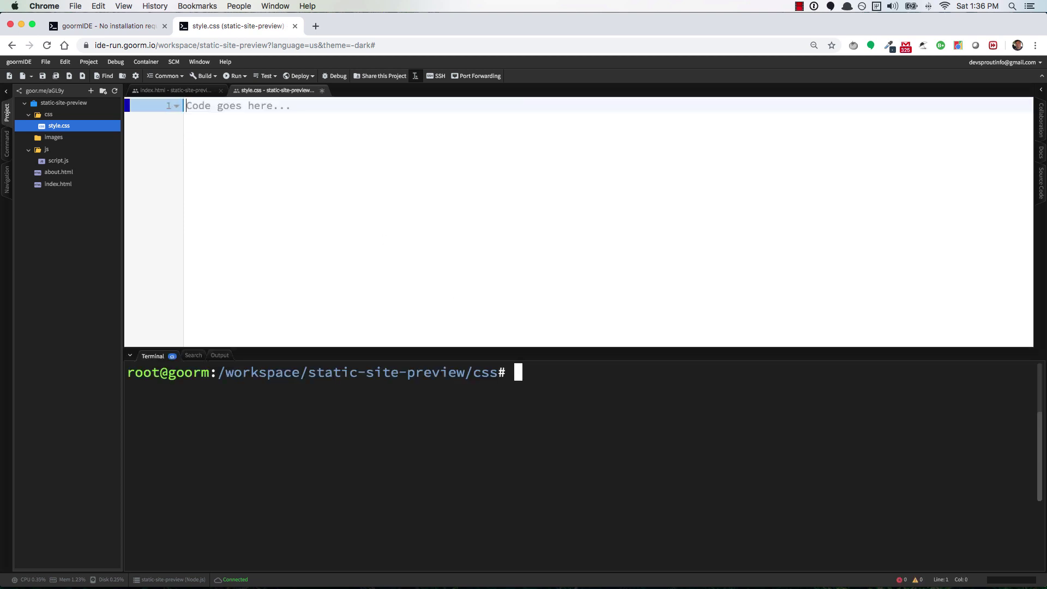
key("super+plus")
key("super+plus")
key("super+plus")
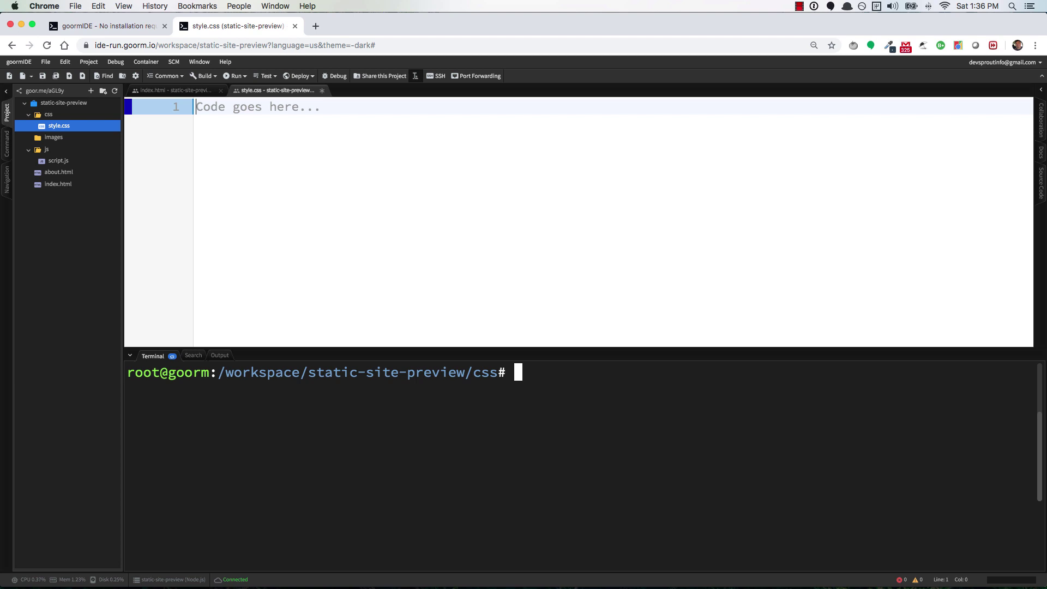
type("pwd")
key("Return")
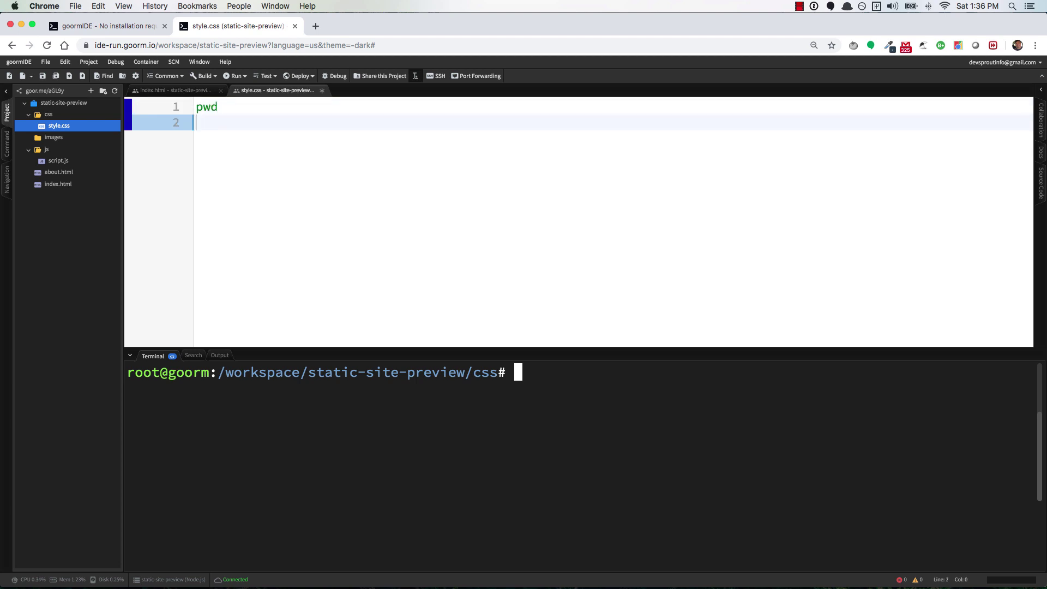
type("ls")
key("Return")
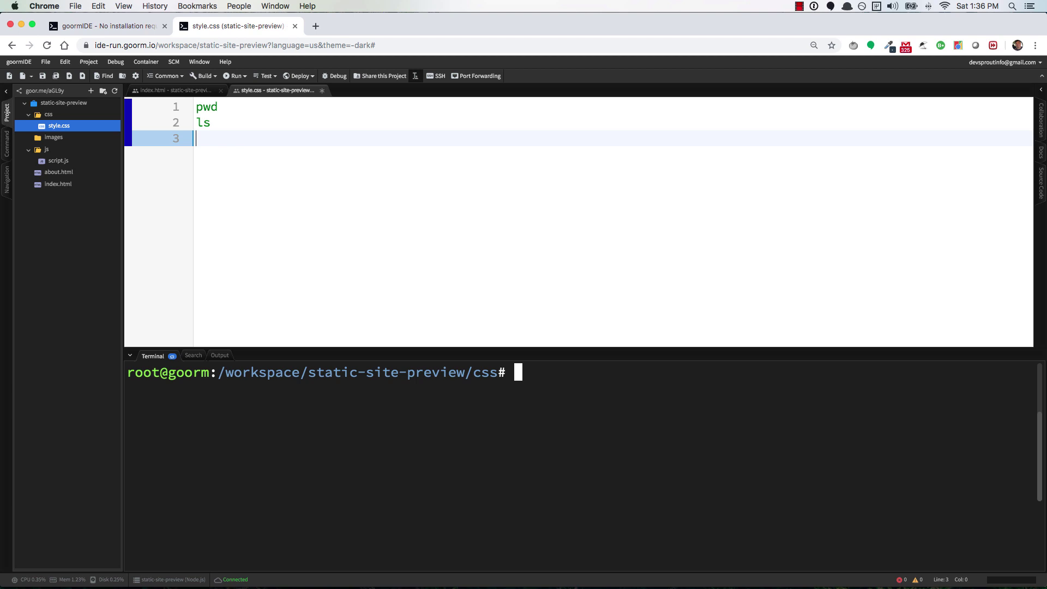
type("touch")
key("Return")
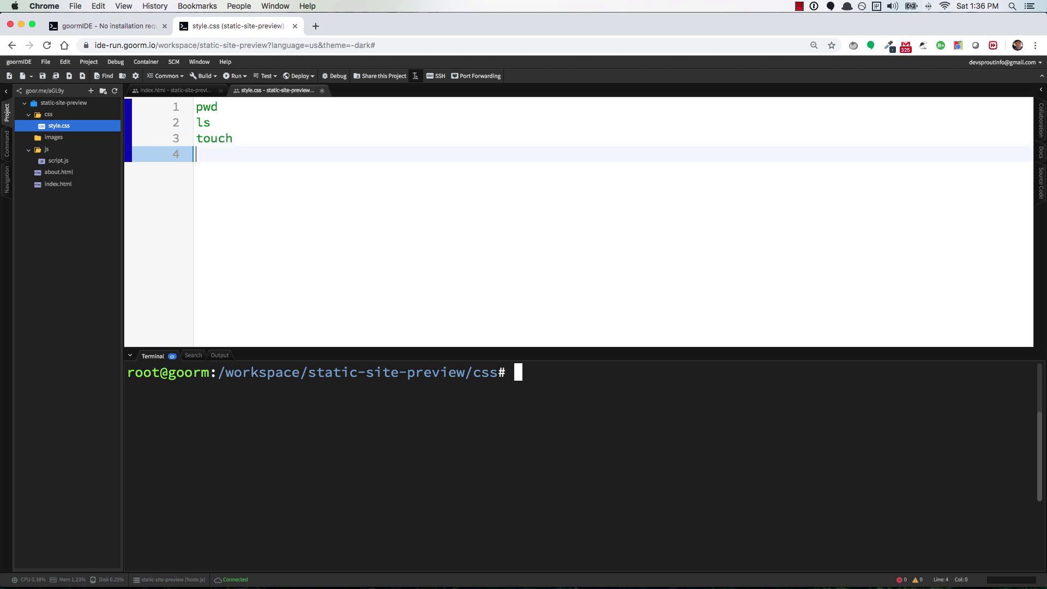
type("mkdir")
key("Return")
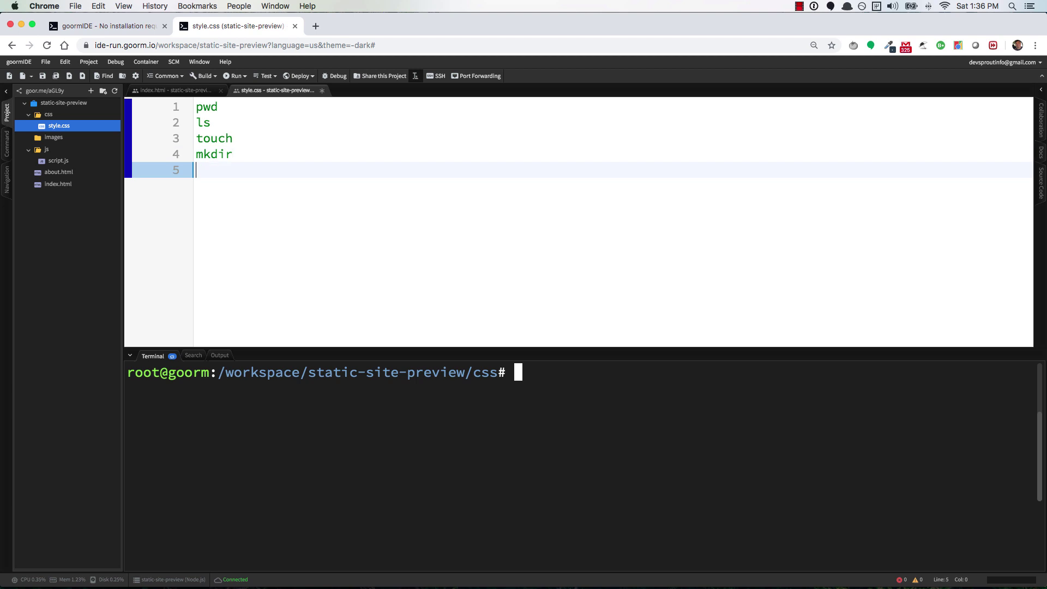
type("cd")
key("Return")
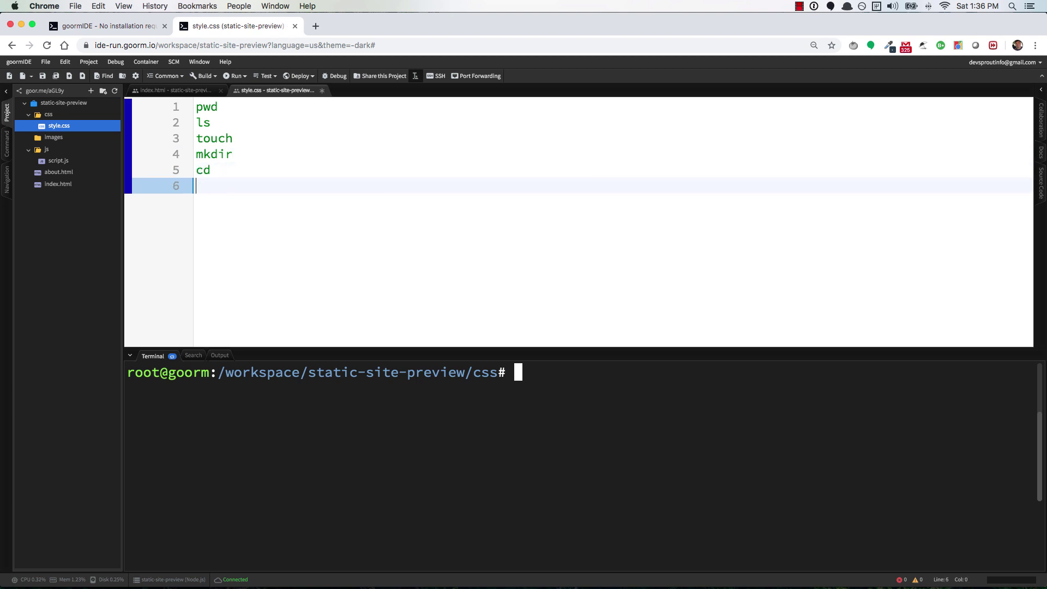
type("echo")
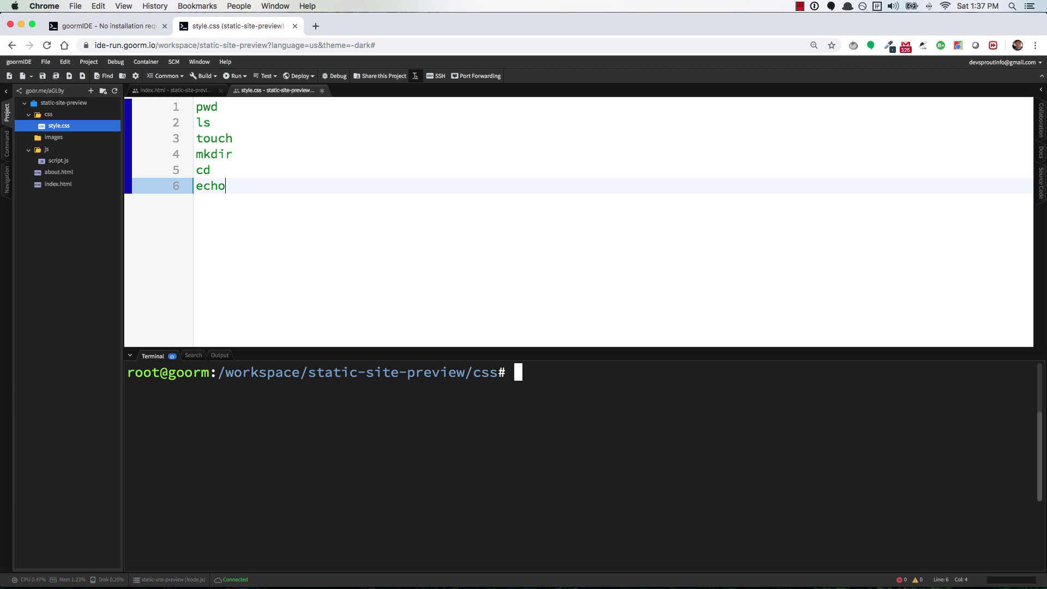
key("Return")
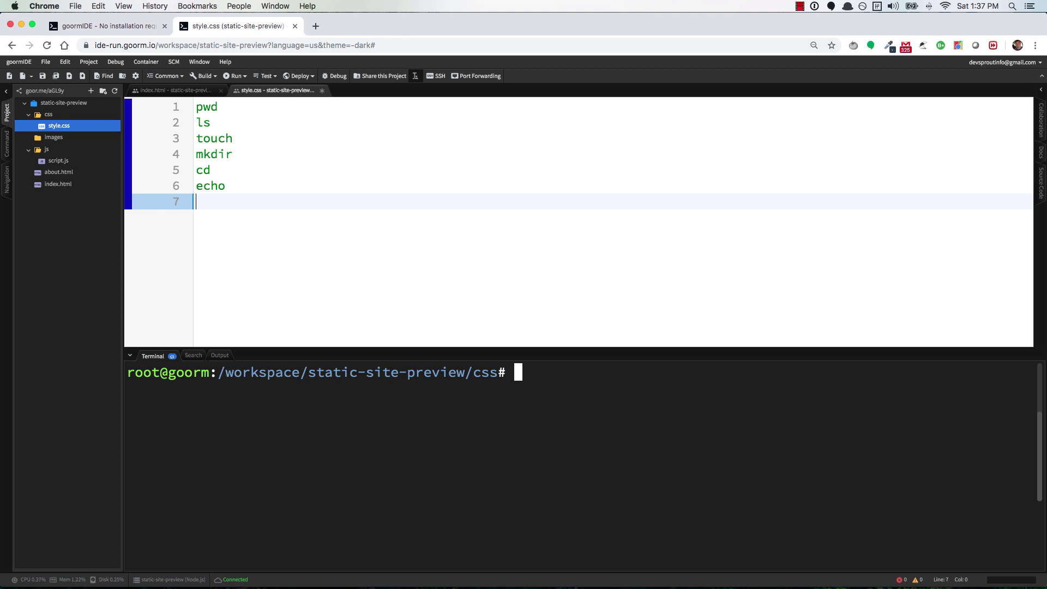
type(". ..")
- Run ls -a in css, then cd ./ and cd .. twice to reach the workspace
key("BackSpace")
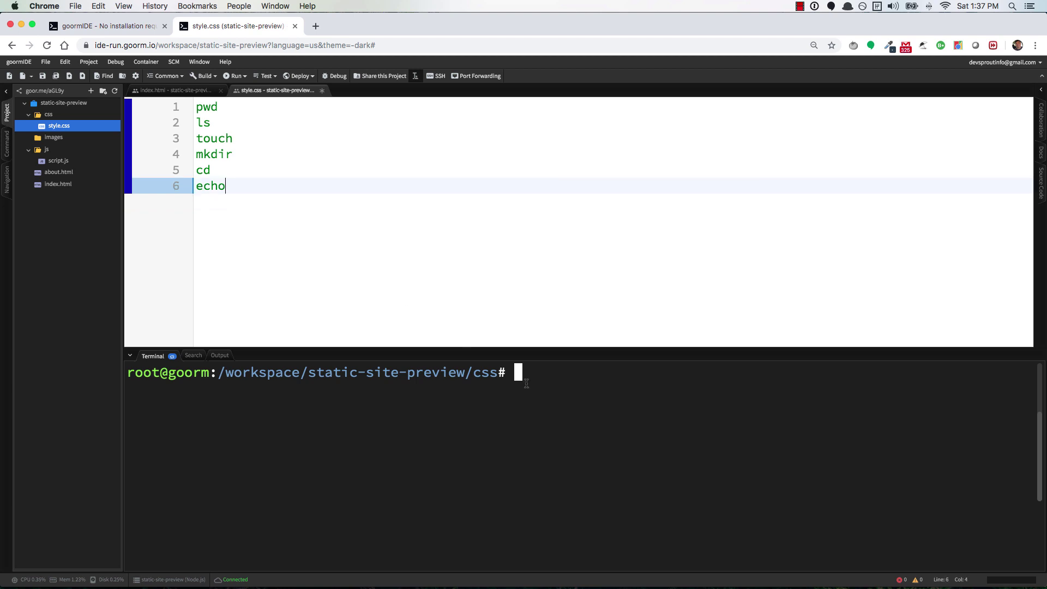
type("ls -")
type("a")
key("Return")
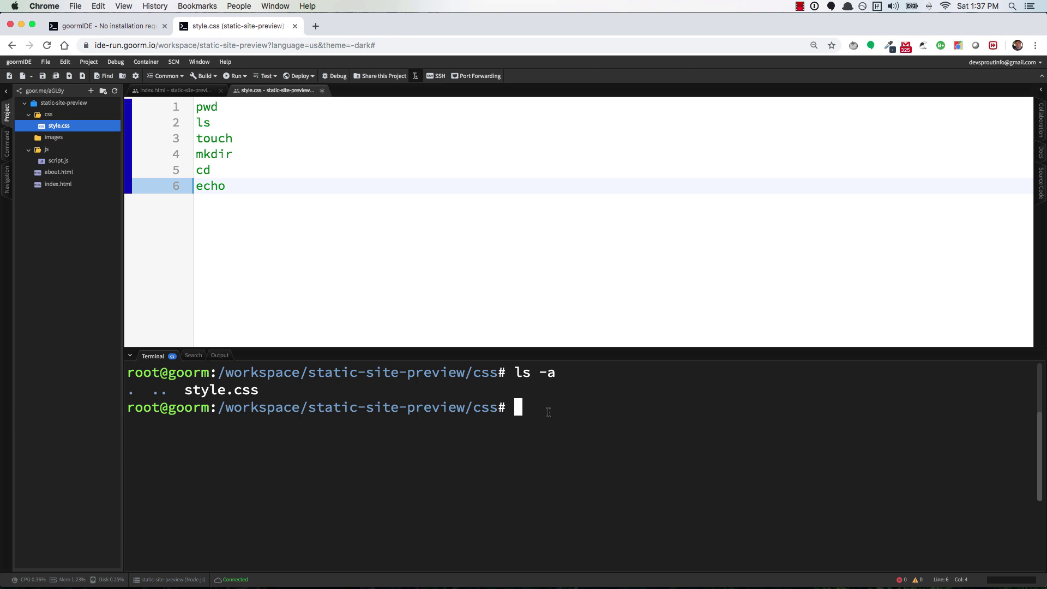
type("cd .")
type("/")
key("Return")
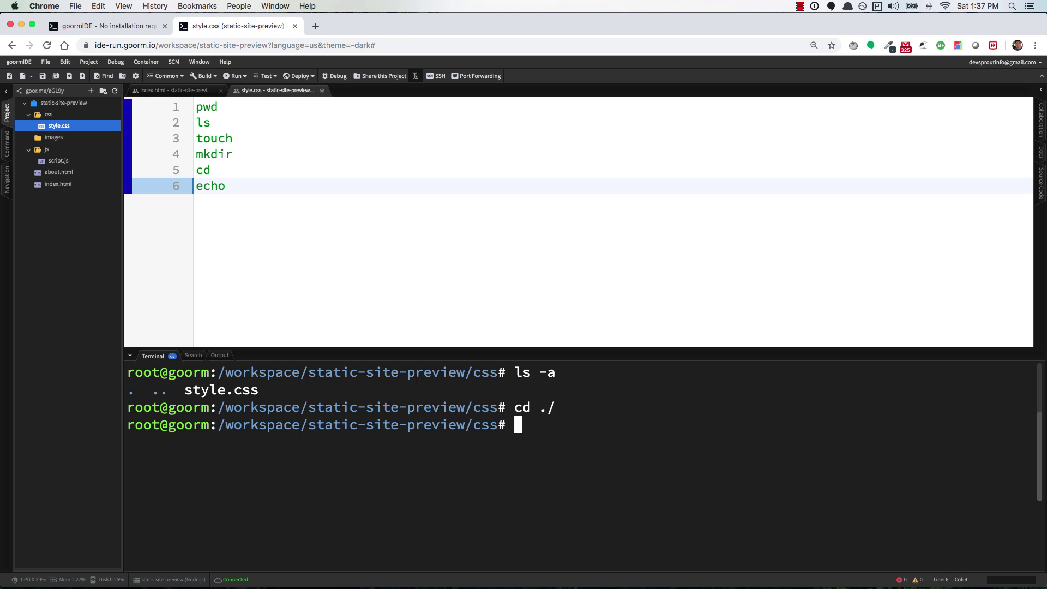
type("cd ..")
key("Return")
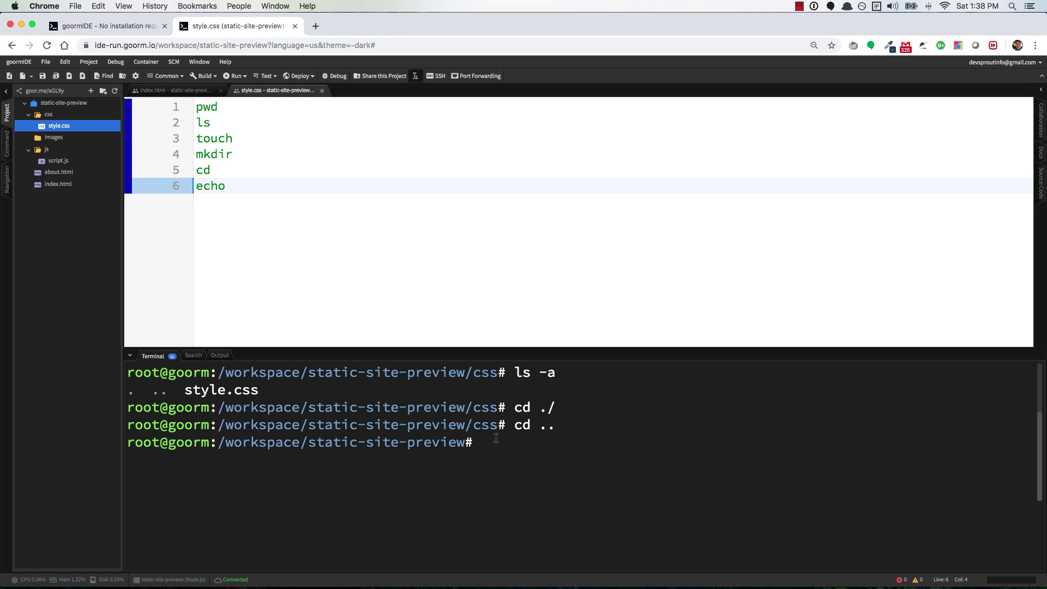
type("cd ..")
key("Return")
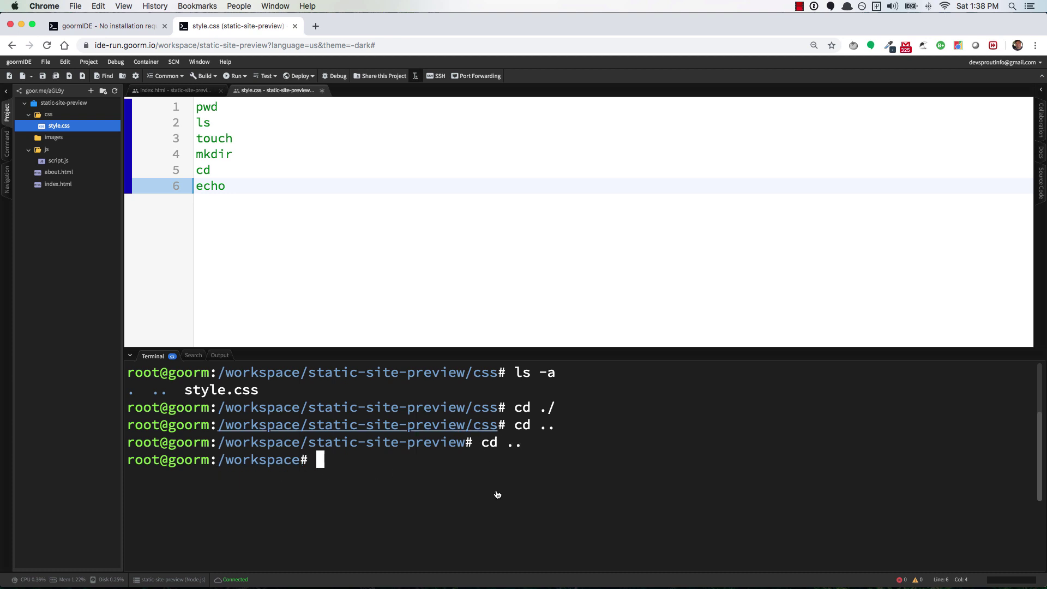
type("cd .")
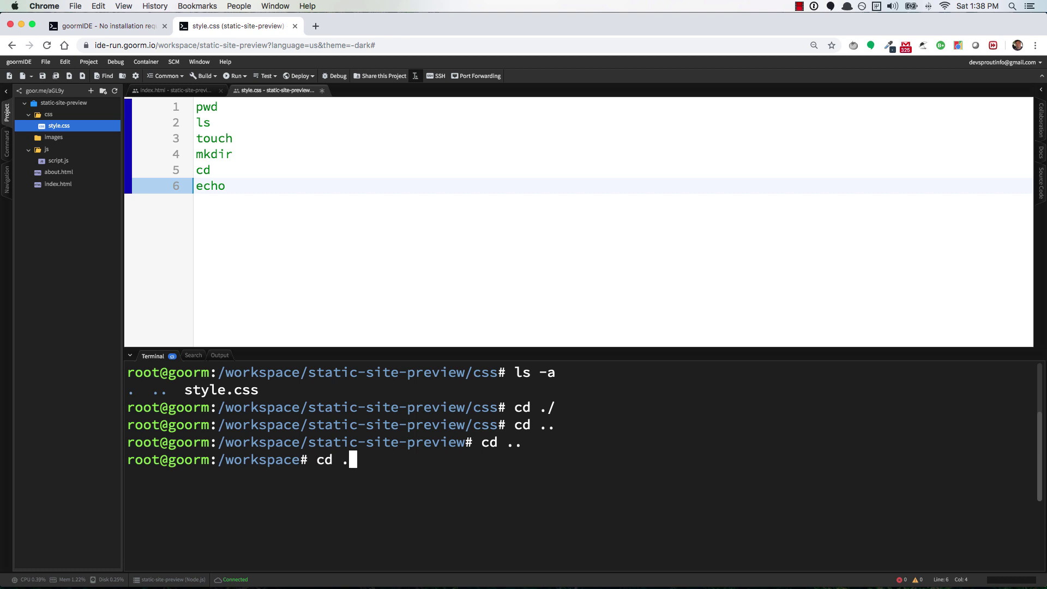
type("/")
type("s")
- Tab-complete into static-site-preview/css, go back up with cd ../.., then return to static-site-preview/css
key("Tab")
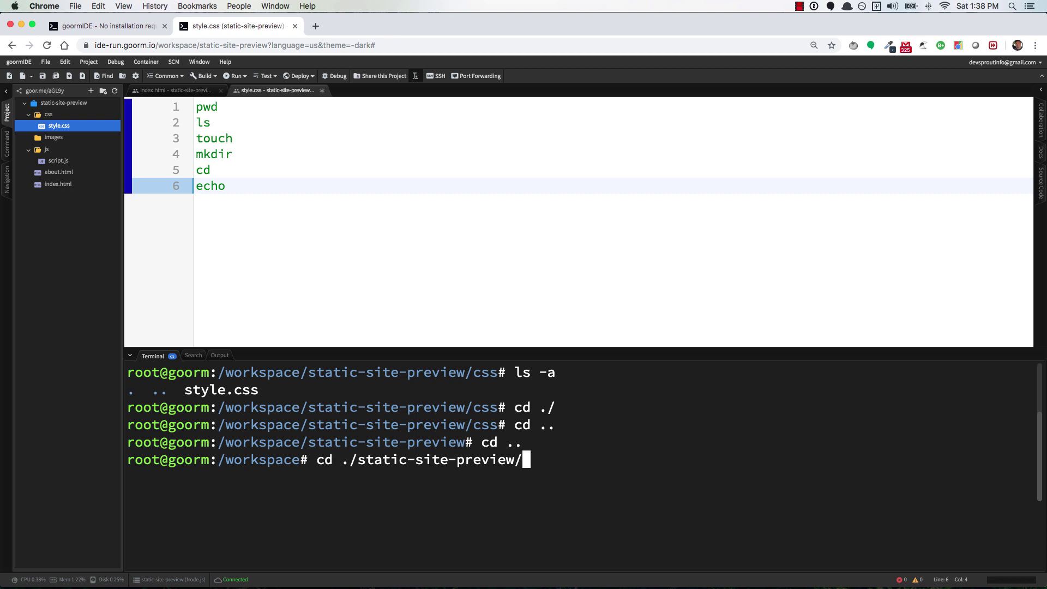
type("c")
key("Tab")
key("Return")
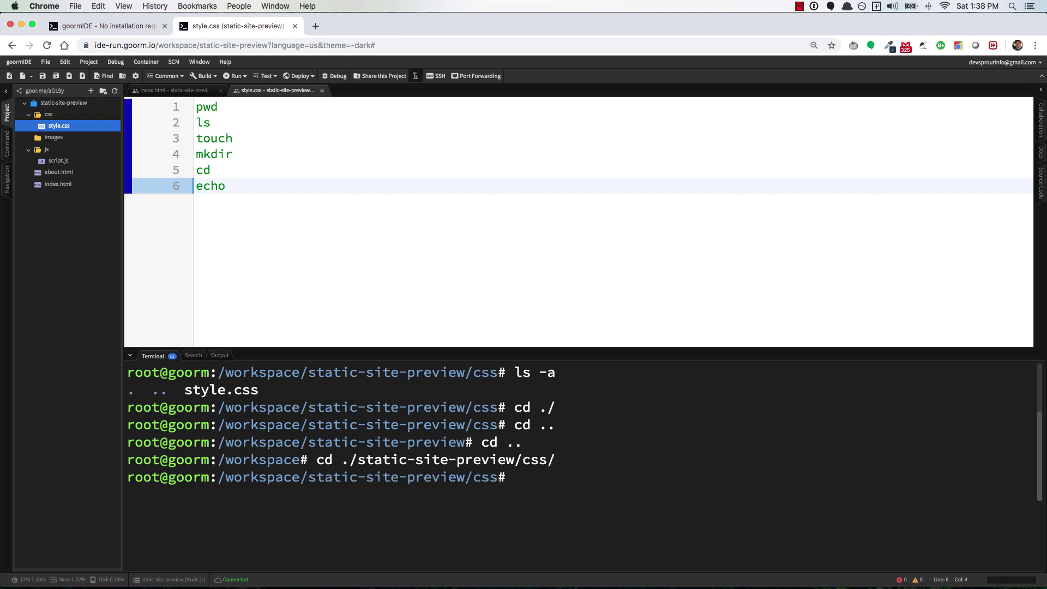
type("cd ../..")
key("Return")
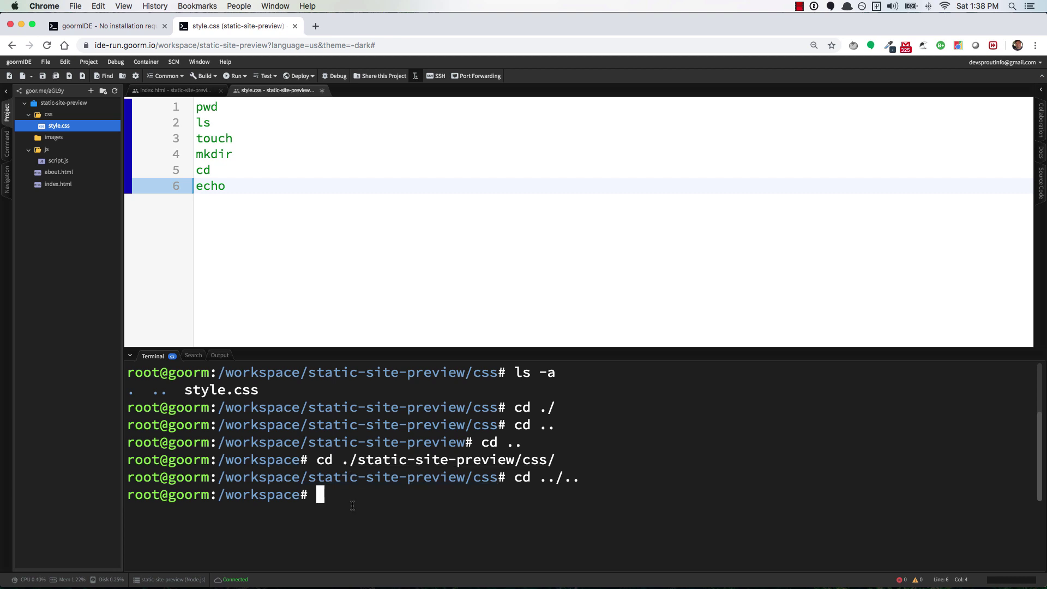
type("cd st")
key("Tab")
type("css")
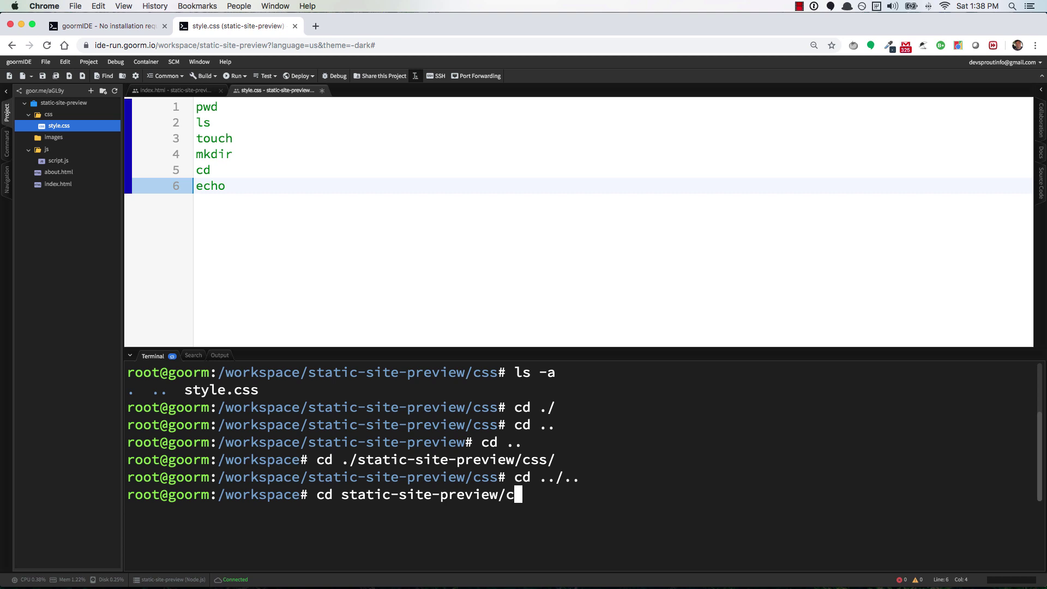
key("Return")
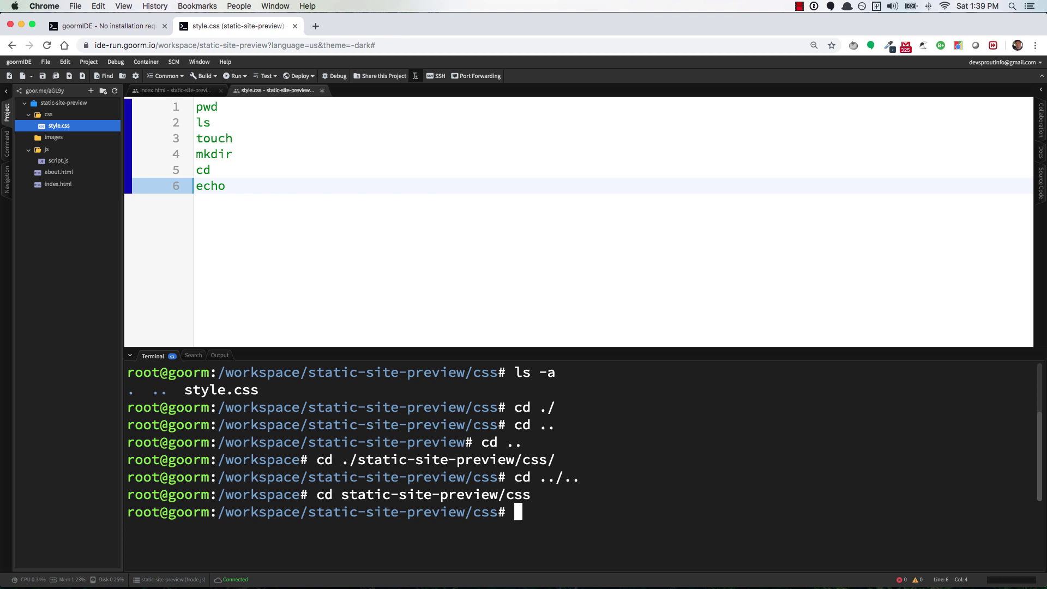
type("cd")
- Go home, list the root with cd / and ls, then cd /workspace and clear
key("BackSpace")
key("Return")
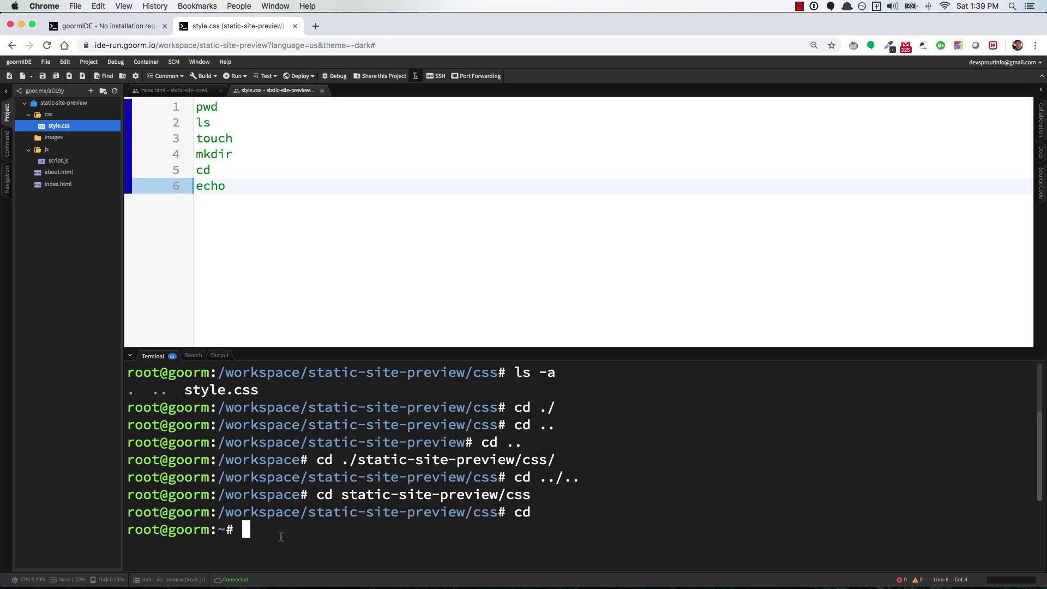
type("cd /")
key("Return")
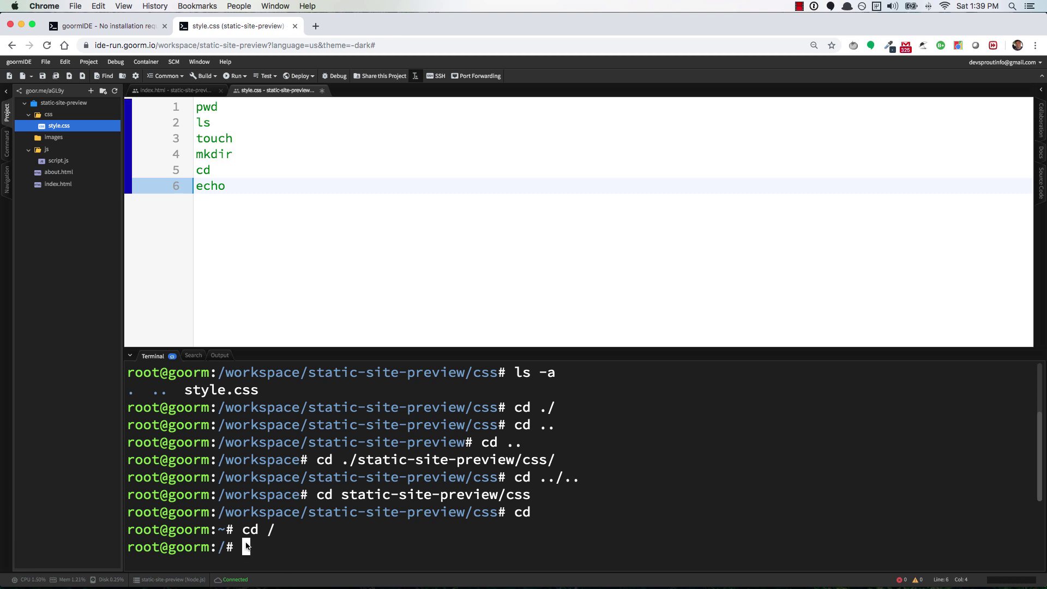
type("ls")
key("Return")
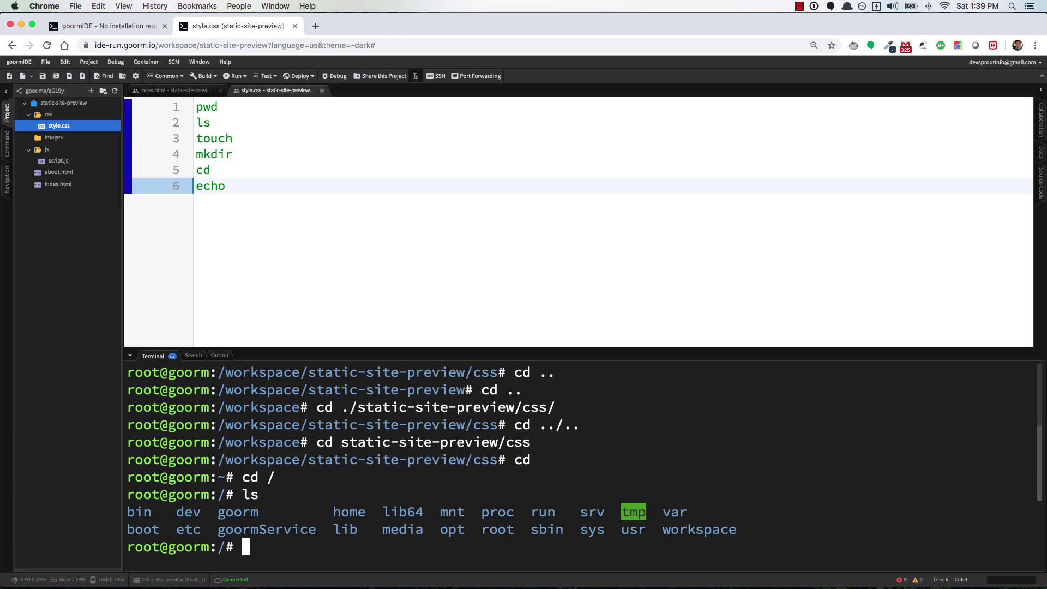
type("cd")
type(" /work")
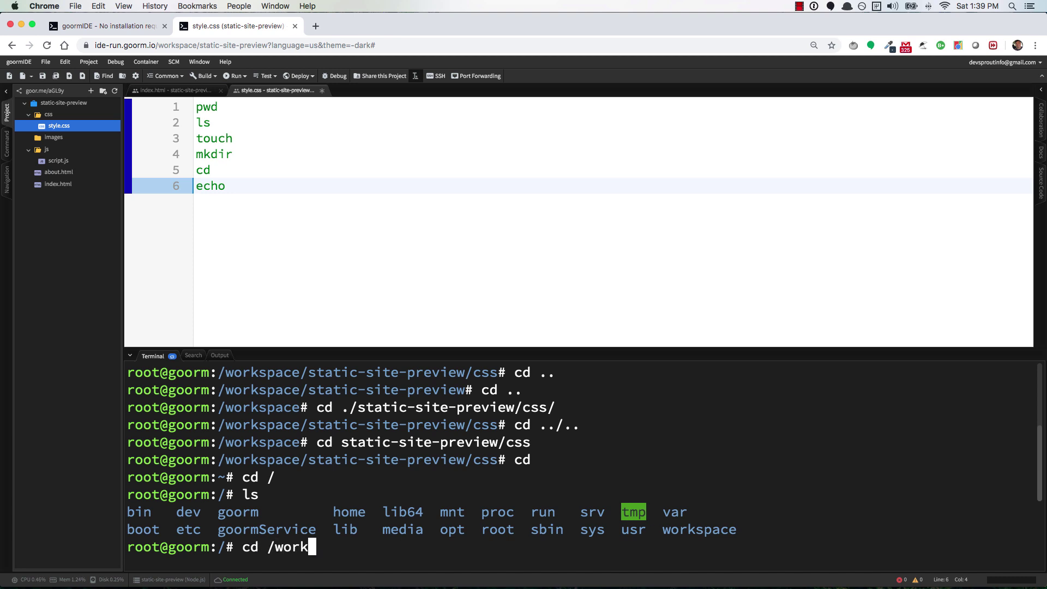
type("space")
key("Return")
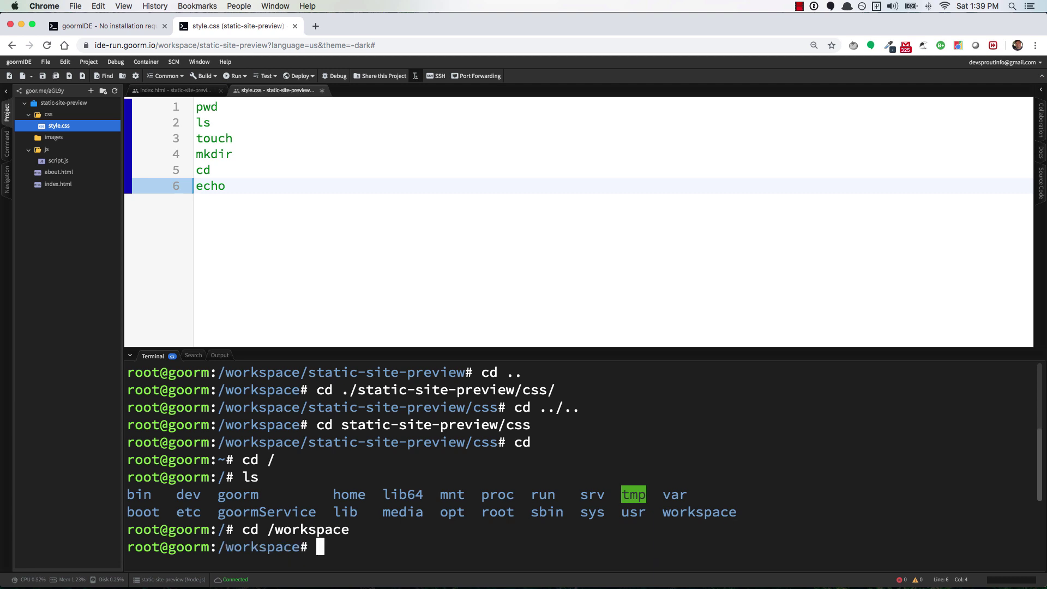
key("ctrl+l")
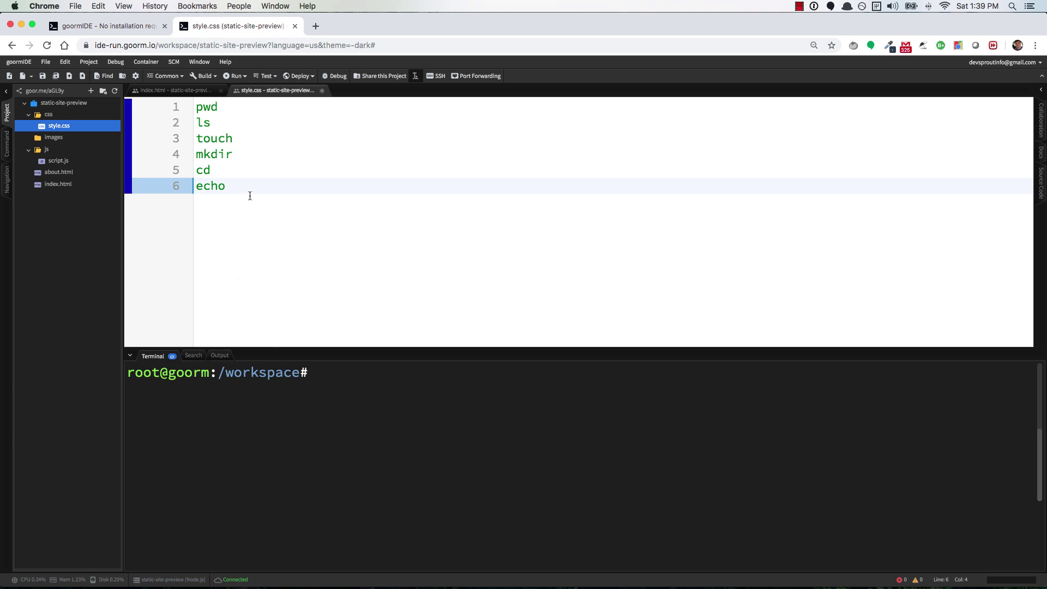
- Make style.css line 7 read 'ctrl + l' and add an empty line 8
left_click(250, 186)
key("Return")
type("ctrl +")
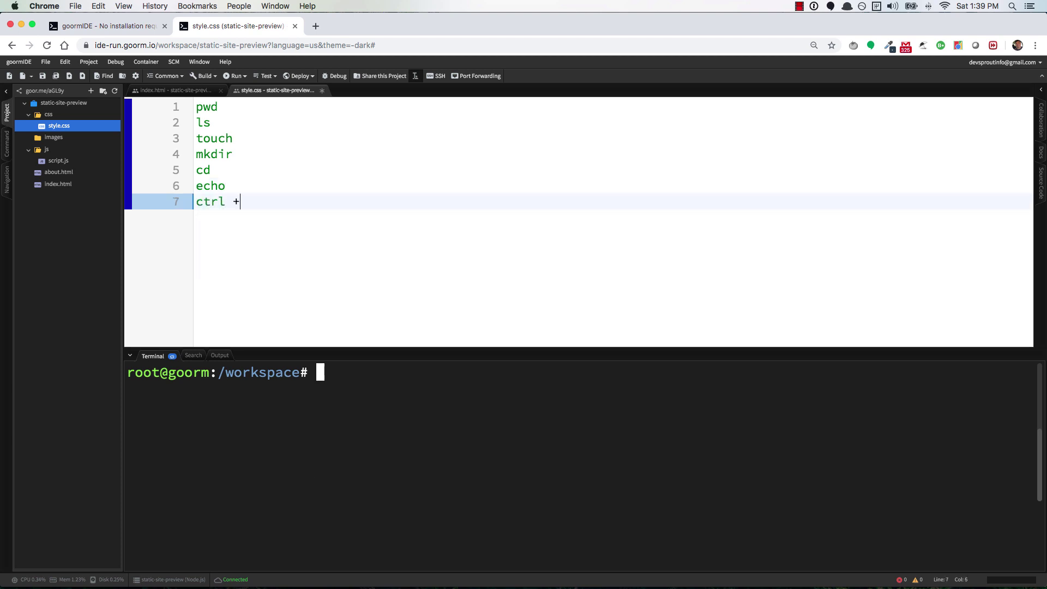
type(" l")
key("Return")
key("BackSpace")
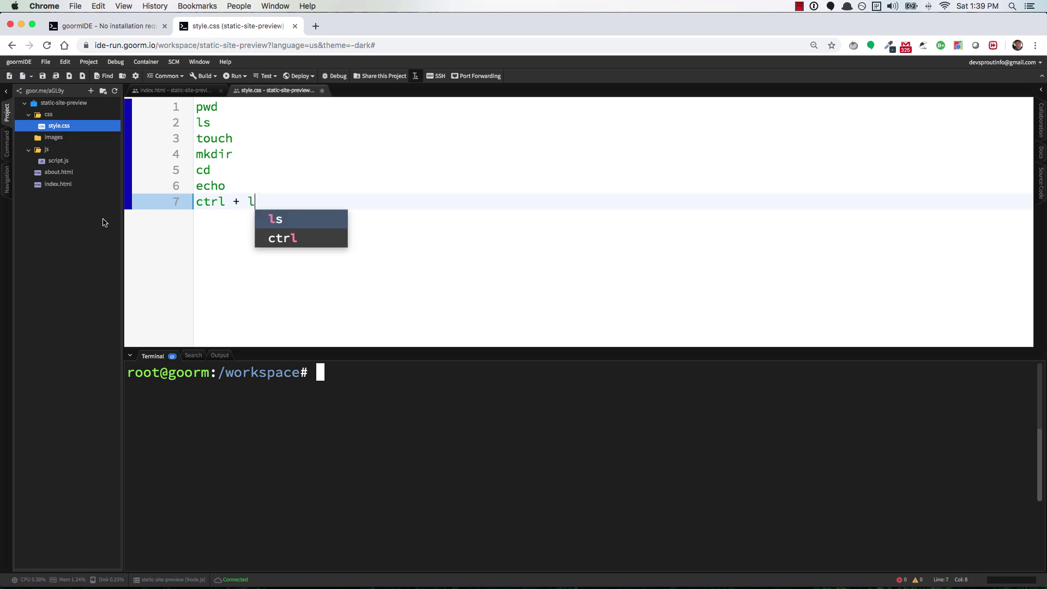
key("Escape")
key("Return")
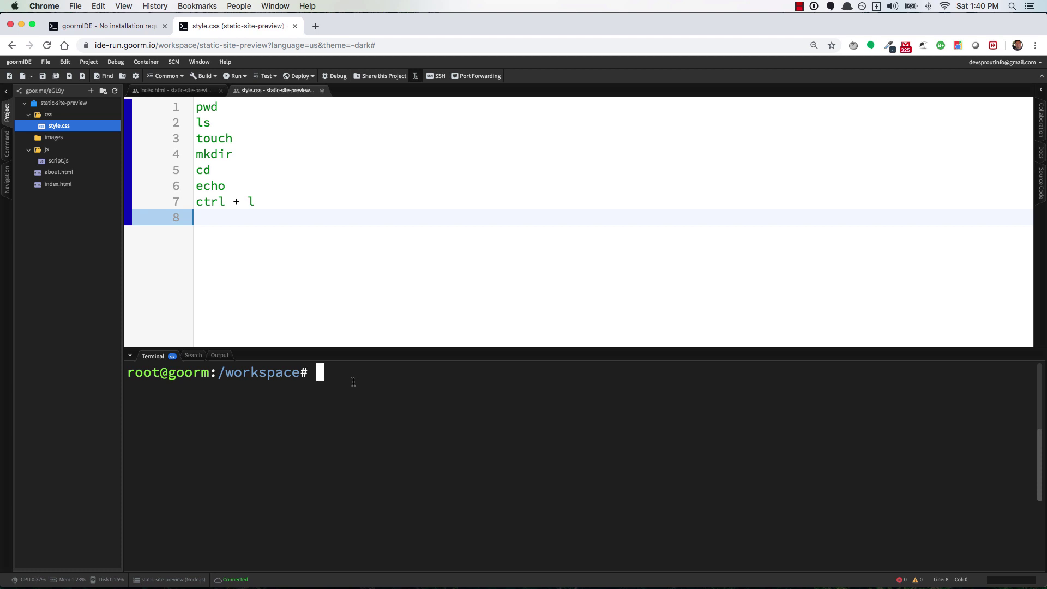
type("cd s")
- Tab-complete into static-site-preview and list its files
key("Tab")
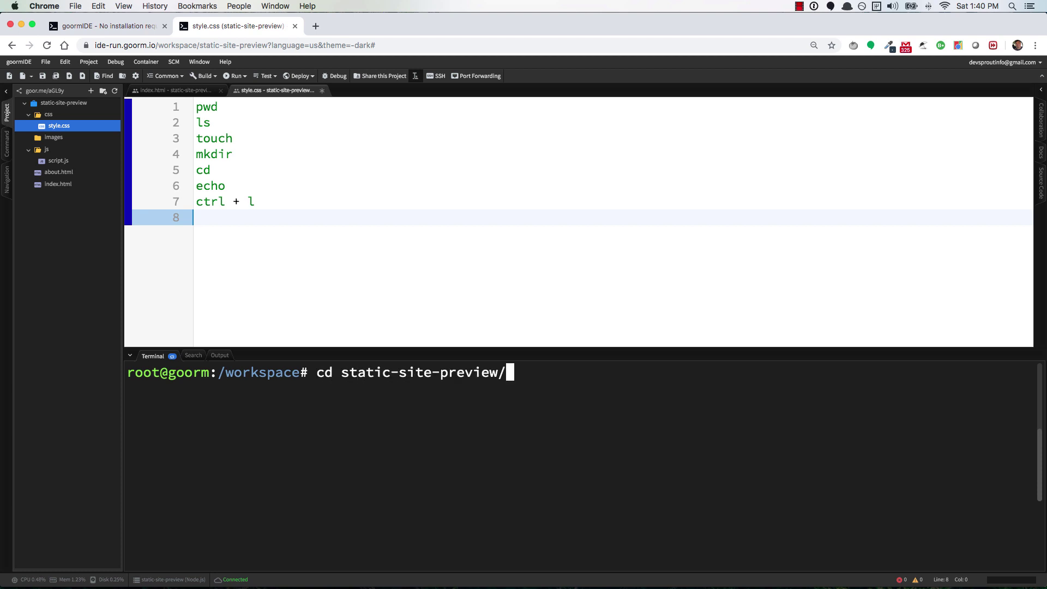
key("Return")
type("ls")
key("Return")
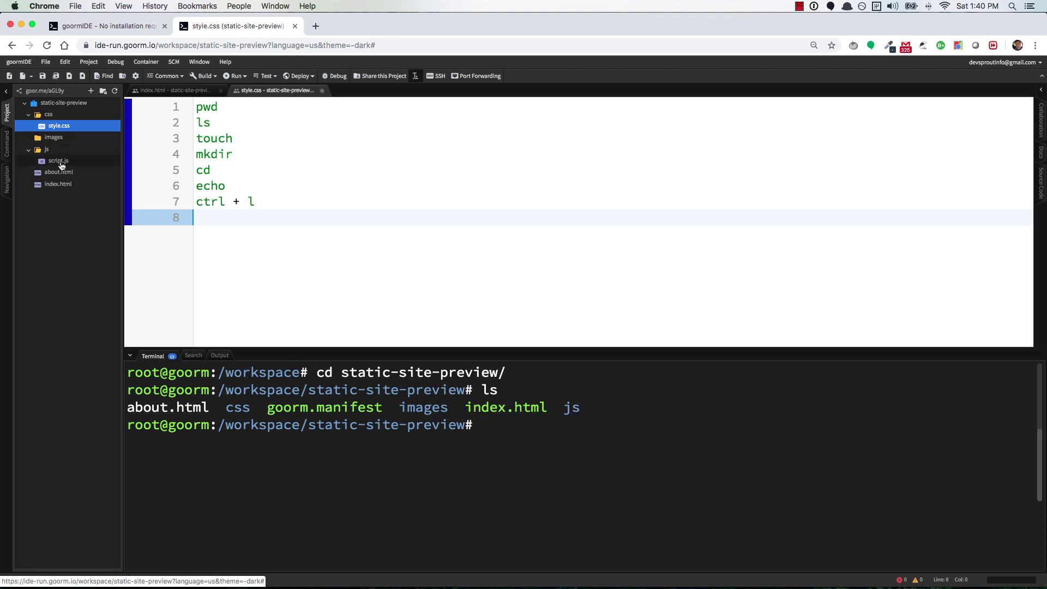
type("a")
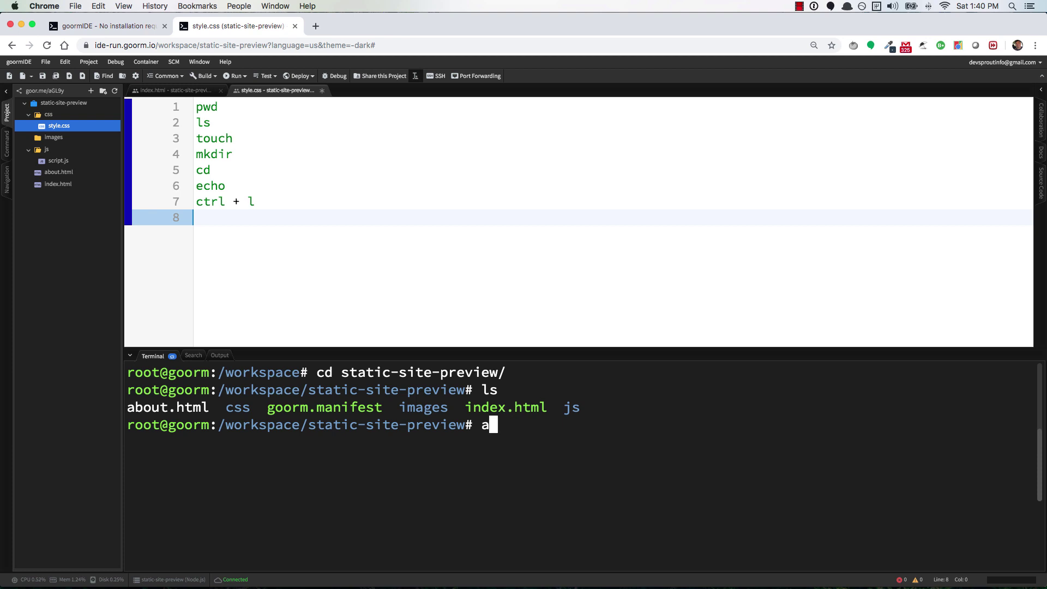
- Try deleting js with rm js and rm -f js, both rejected as a directory
key("BackSpace")
type("rm js")
key("Return")
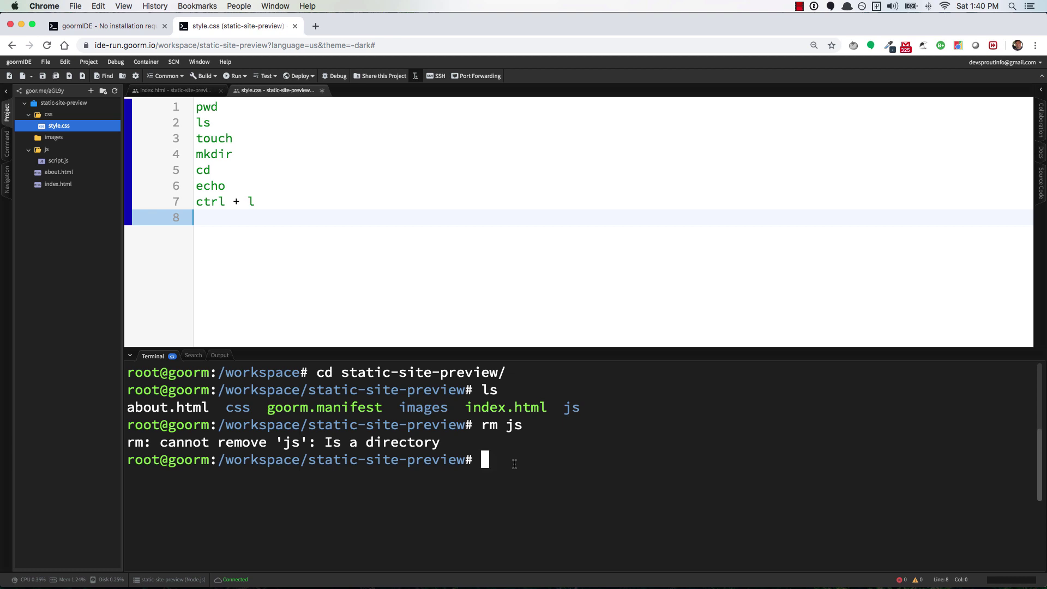
type("r")
type("m -f")
type(" js")
key("Return")
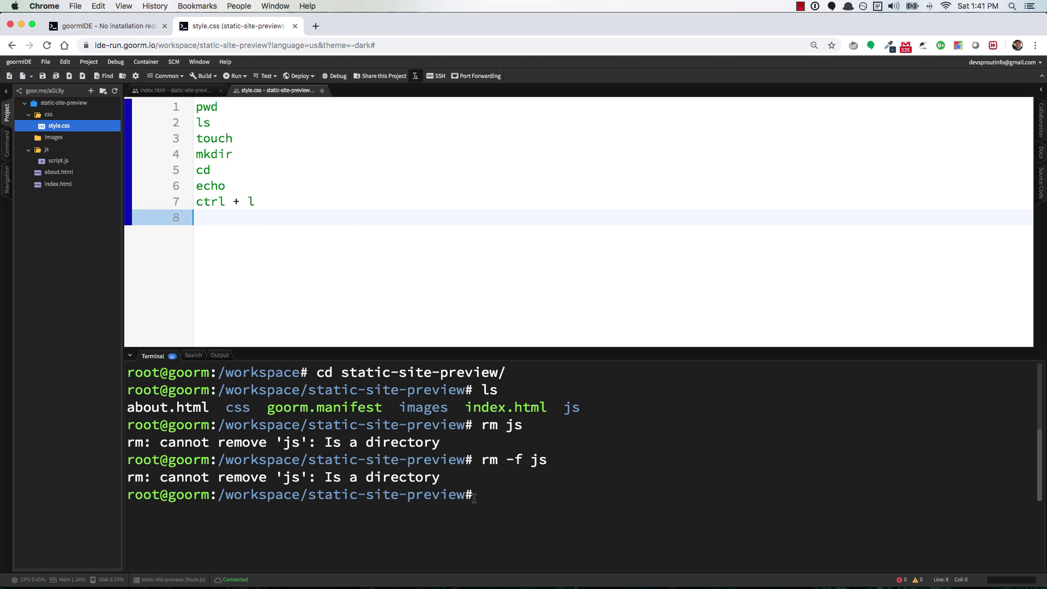
type("rm -")
type("rf")
type(" js")
- Correct the spacing in 'rm -rf js' and run it to remove the js folder
key("BackSpace")
key("BackSpace")
key("BackSpace")
type("js")
key("Left")
key("Left")
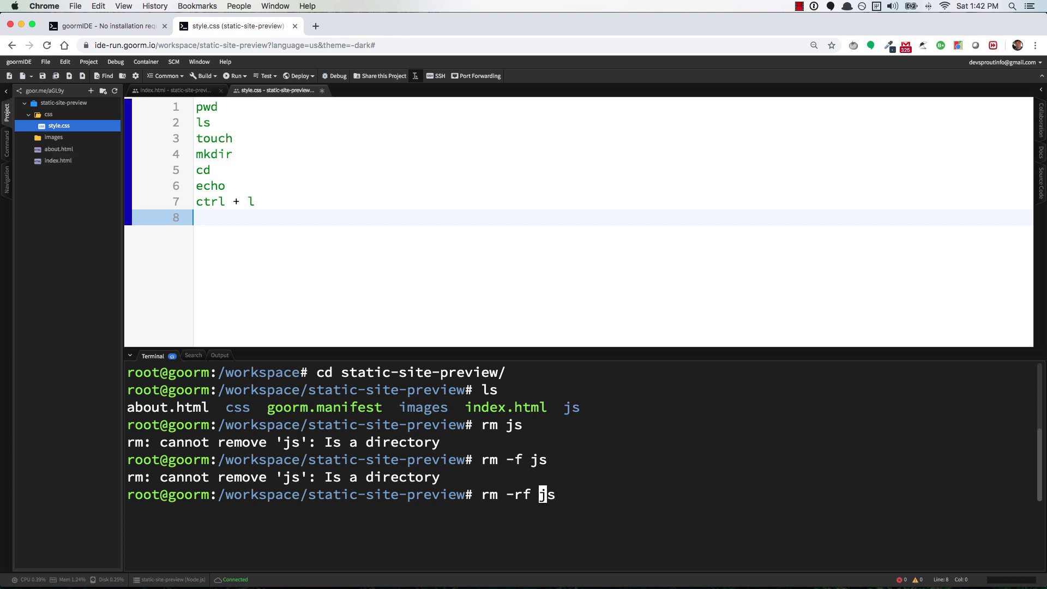
key("Return")
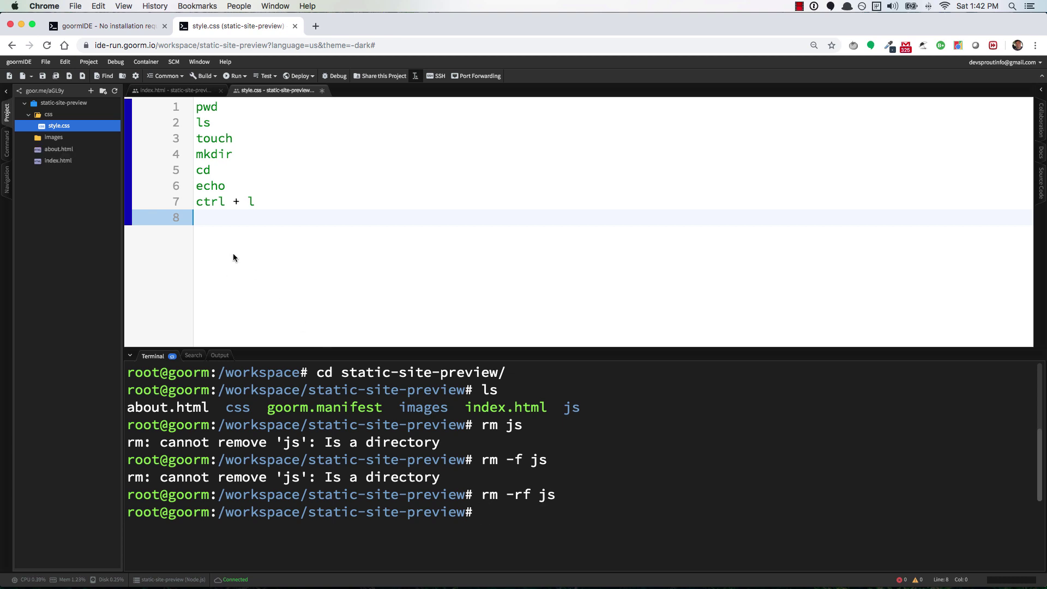
- Add 'rm -rf foldername' to line 8 of style.css
left_click(229, 223)
type("rm -rf")
type(" foldername")
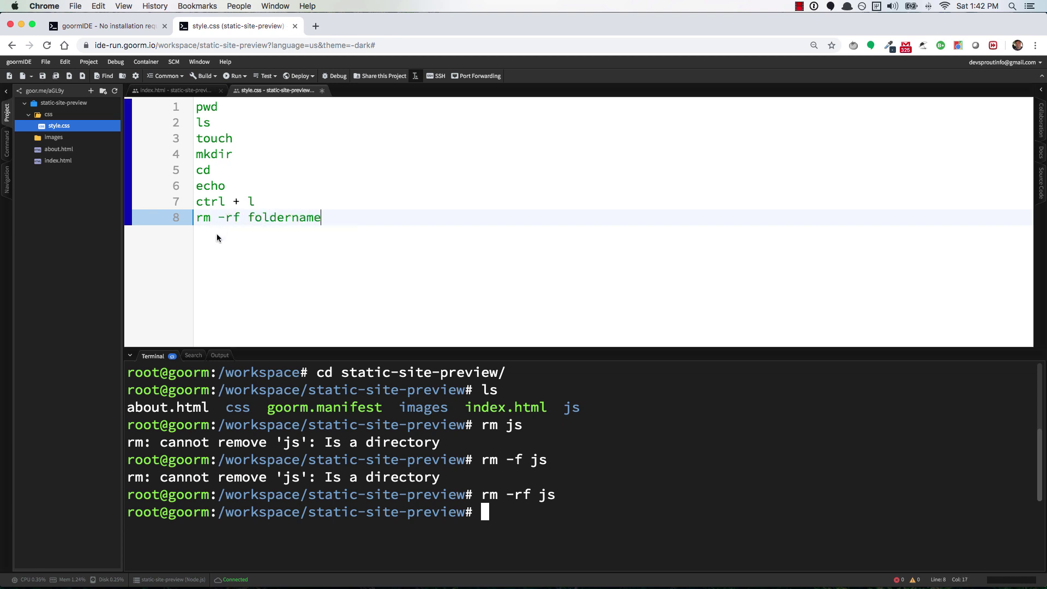
key("shift+alt+Left")
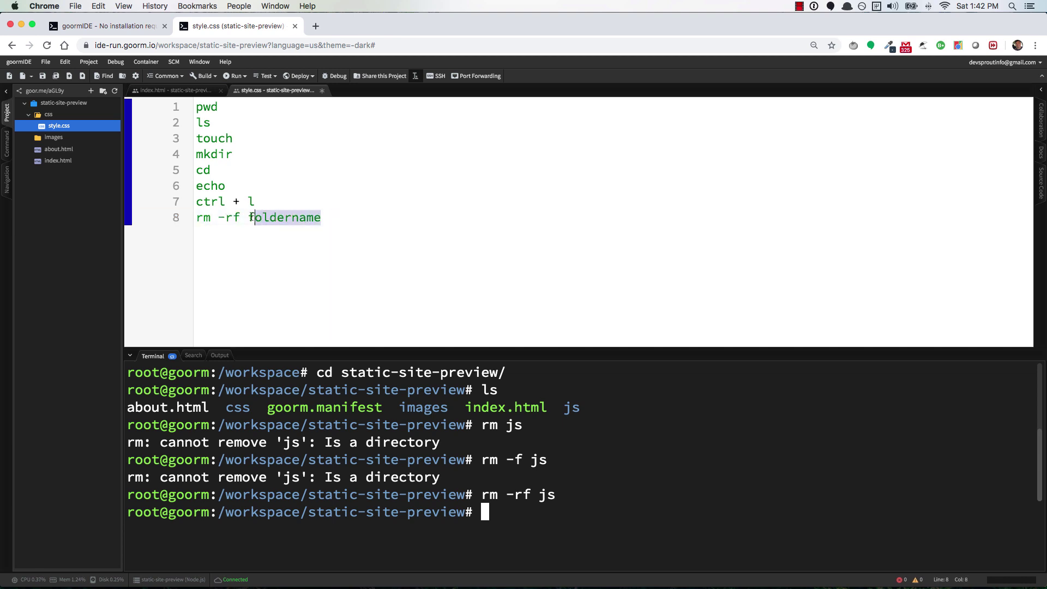
left_click_drag(239, 217, 169, 219)
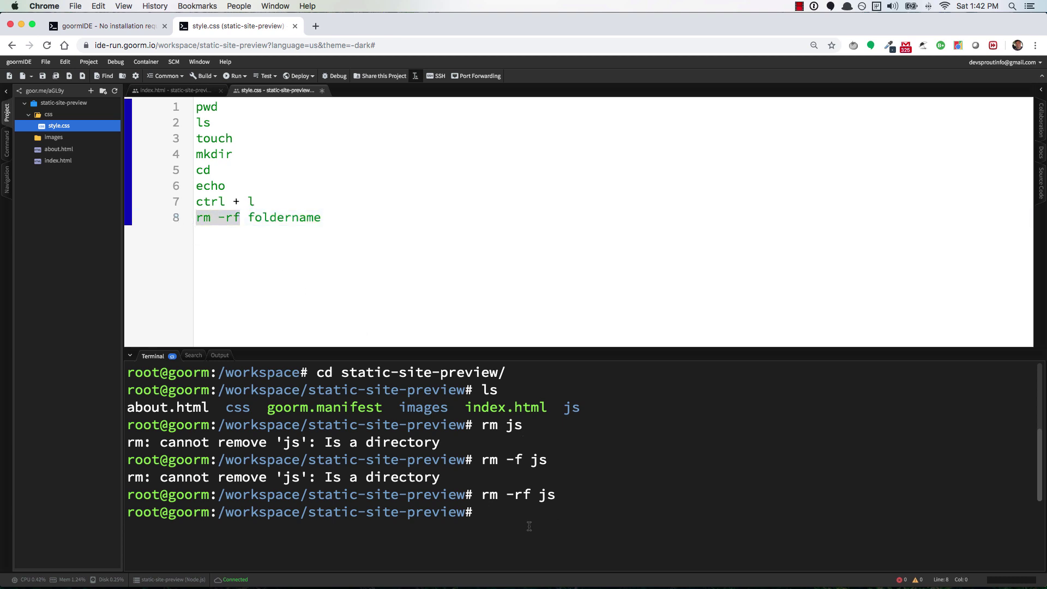
type("ls")
- List the project, delete about.html with rm, and start line 9 reading 'rm'
key("Return")
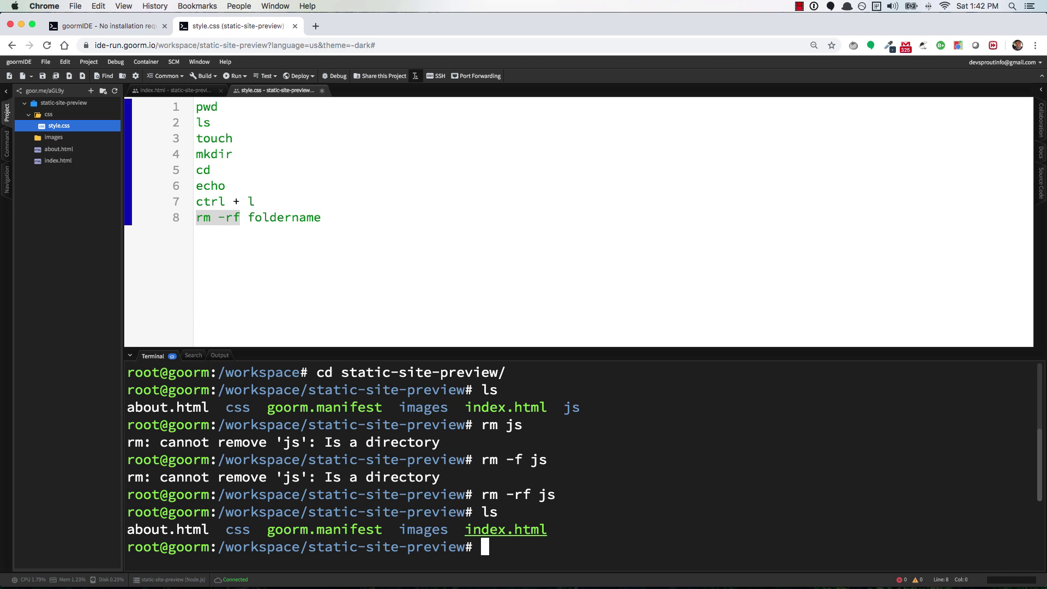
type("rm about")
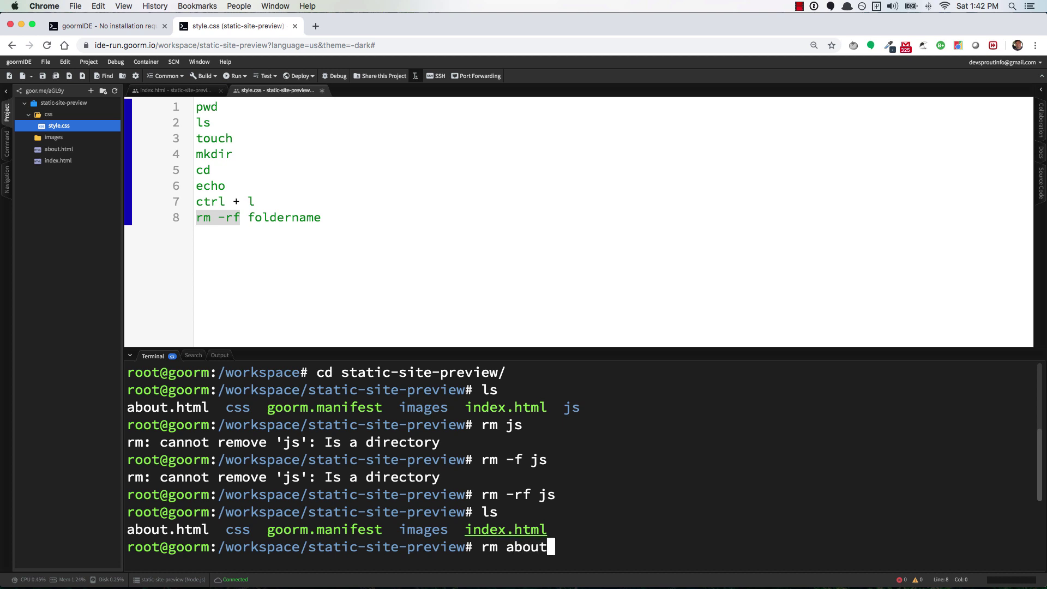
type(".html")
key("Return")
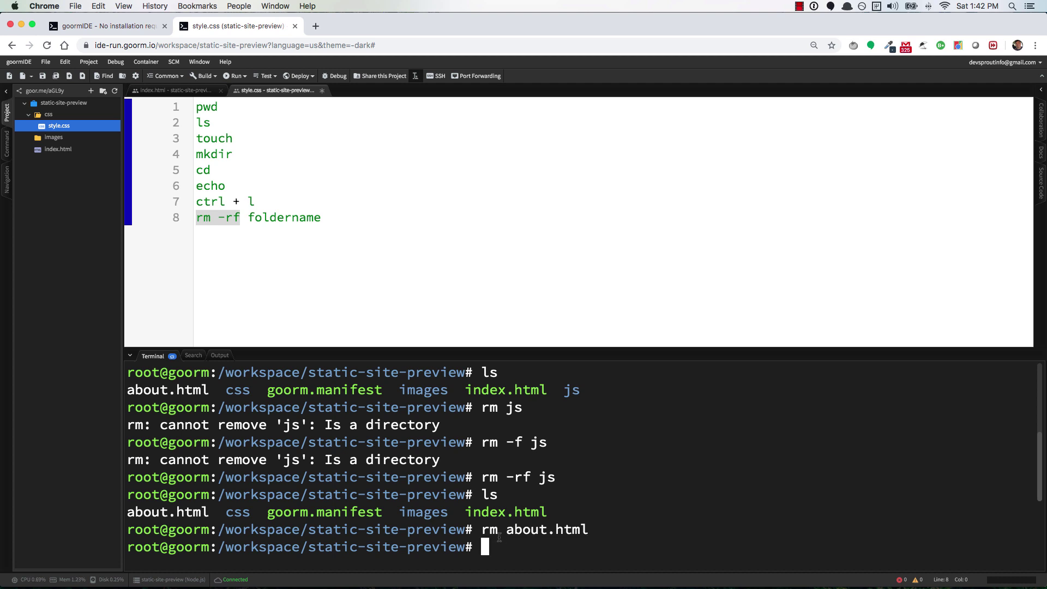
left_click(339, 219)
key("Return")
type("r")
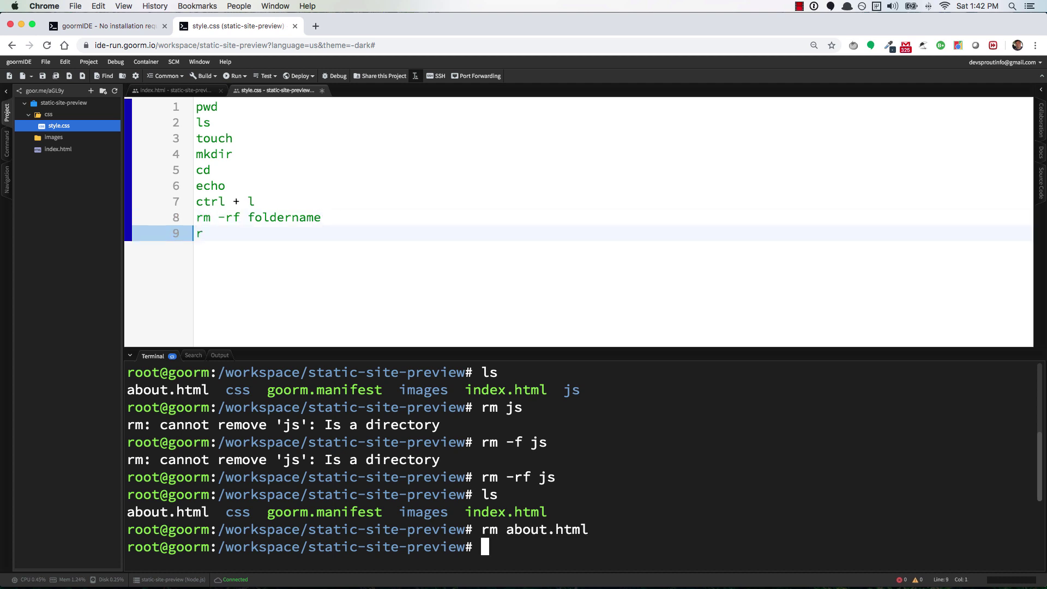
type("m")
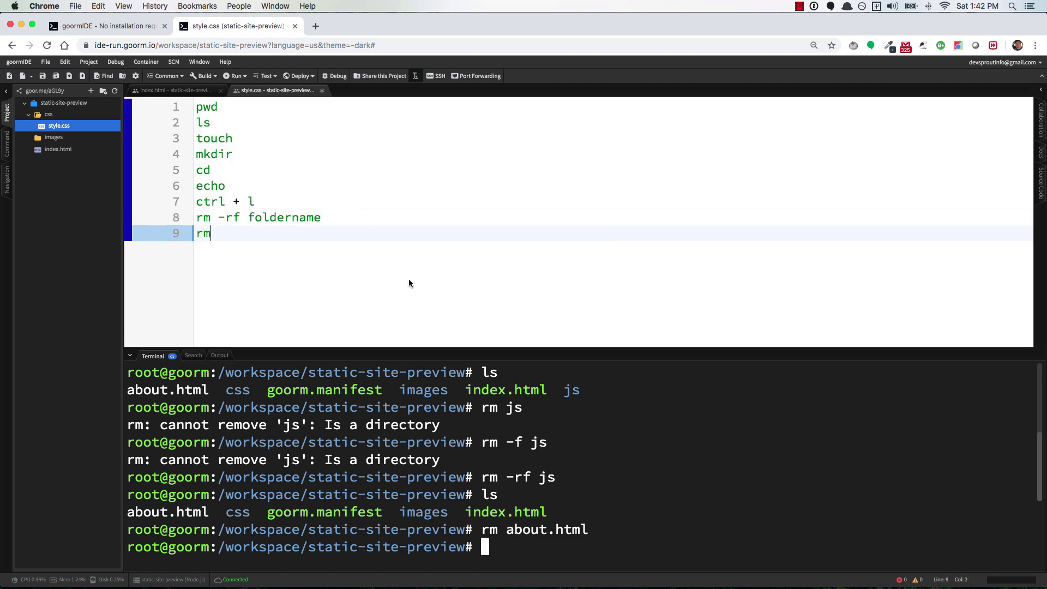